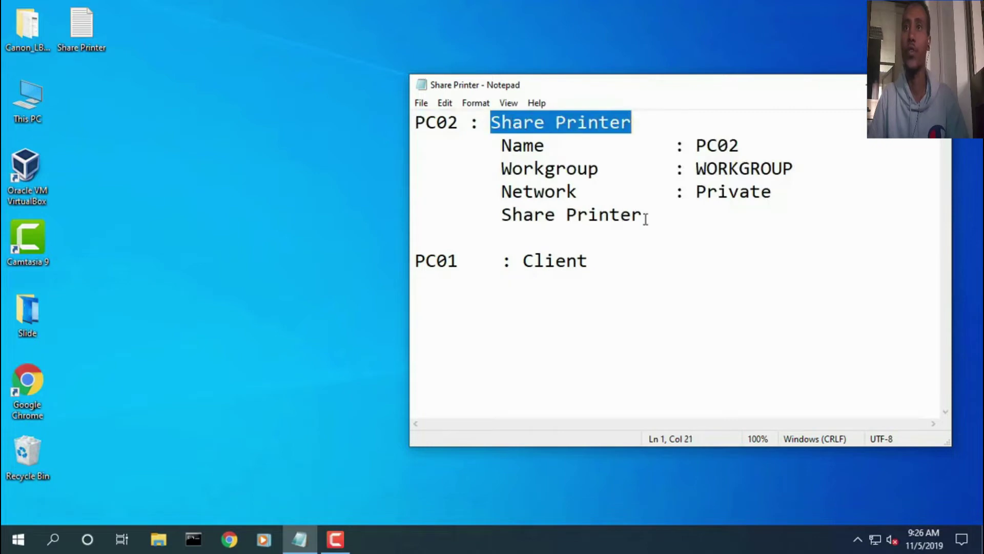
Check the computer's name and workgroup in System Properties against the Share Printer notes, closing the dialogs without changes.
{"action": "key", "text": "super+d"}
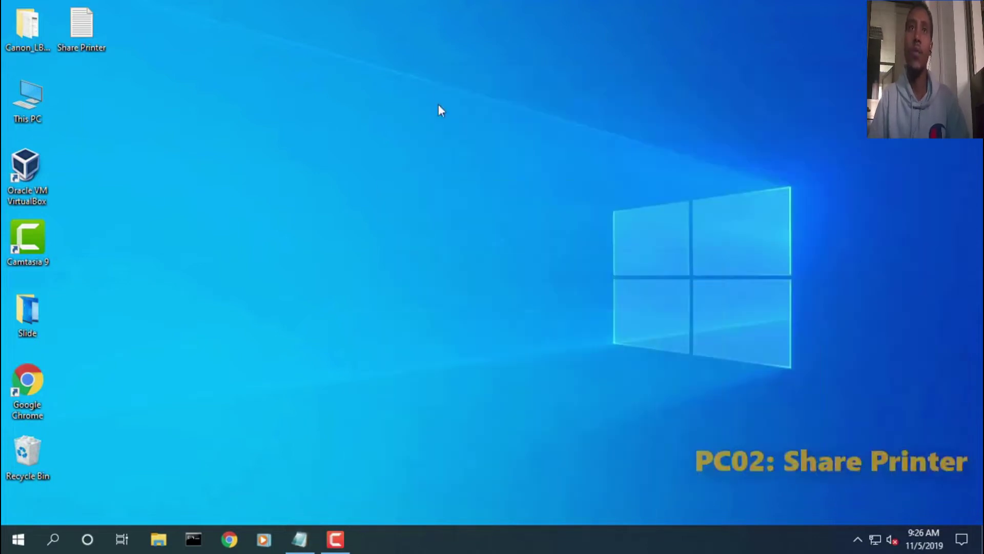
{"action": "right_click", "coordinate": [43, 111]}
{"action": "left_click", "coordinate": [115, 280]}
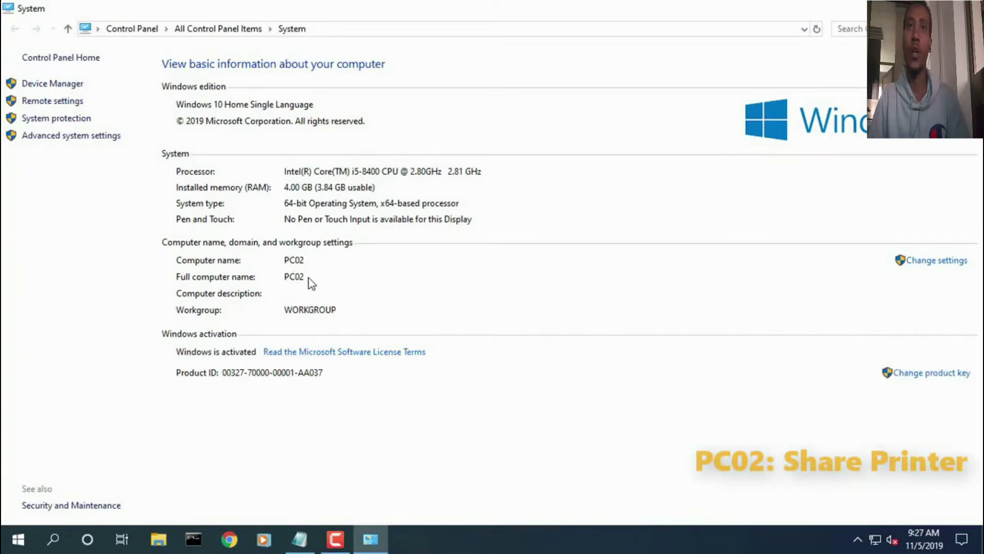
{"action": "left_click", "coordinate": [937, 260]}
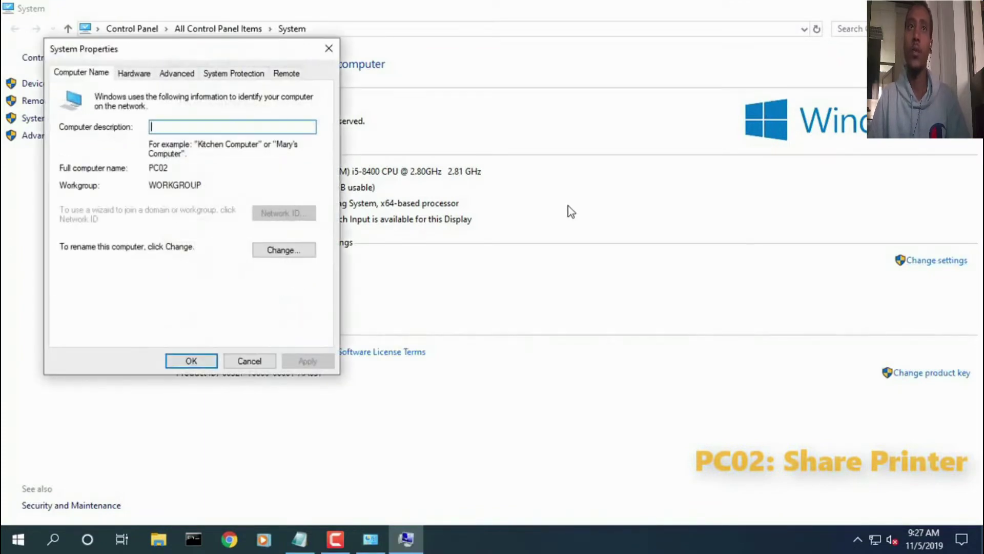
{"action": "left_click", "coordinate": [284, 249]}
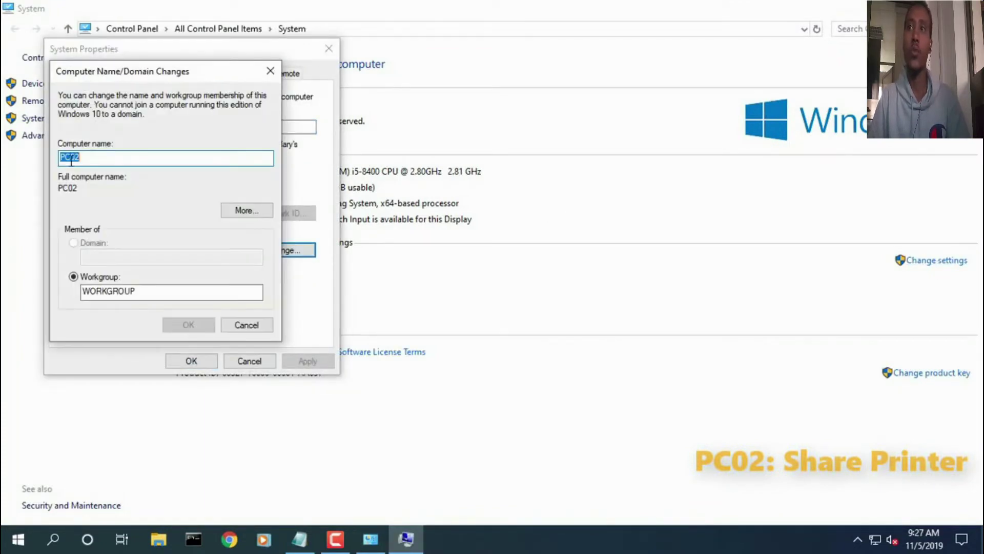
{"action": "double_click", "coordinate": [145, 292]}
{"action": "left_click", "coordinate": [300, 539]}
{"action": "left_click_drag", "start_coordinate": [799, 167], "coordinate": [406, 141]}
{"action": "left_click", "coordinate": [149, 291]}
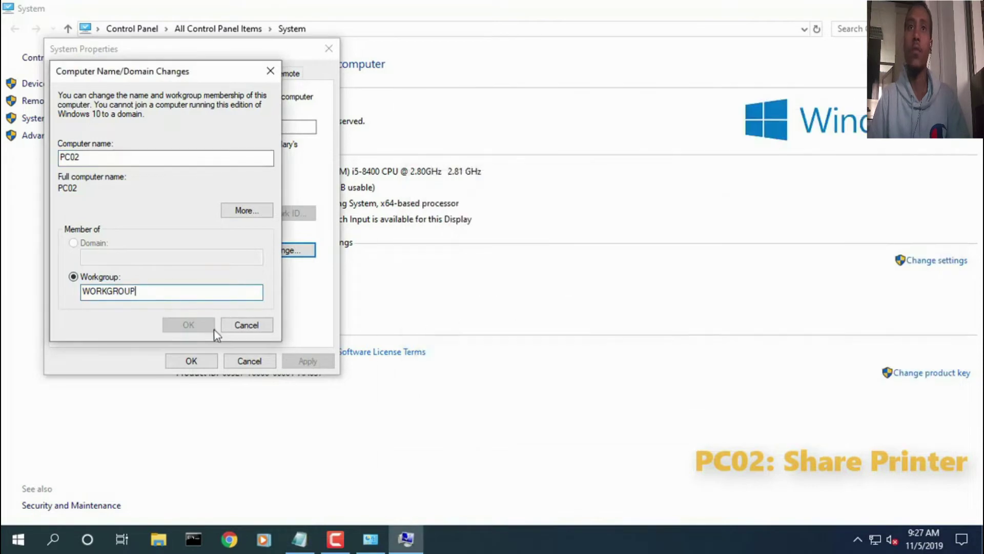
{"action": "left_click", "coordinate": [247, 325]}
{"action": "left_click", "coordinate": [249, 361]}
{"action": "left_click", "coordinate": [972, 8]}
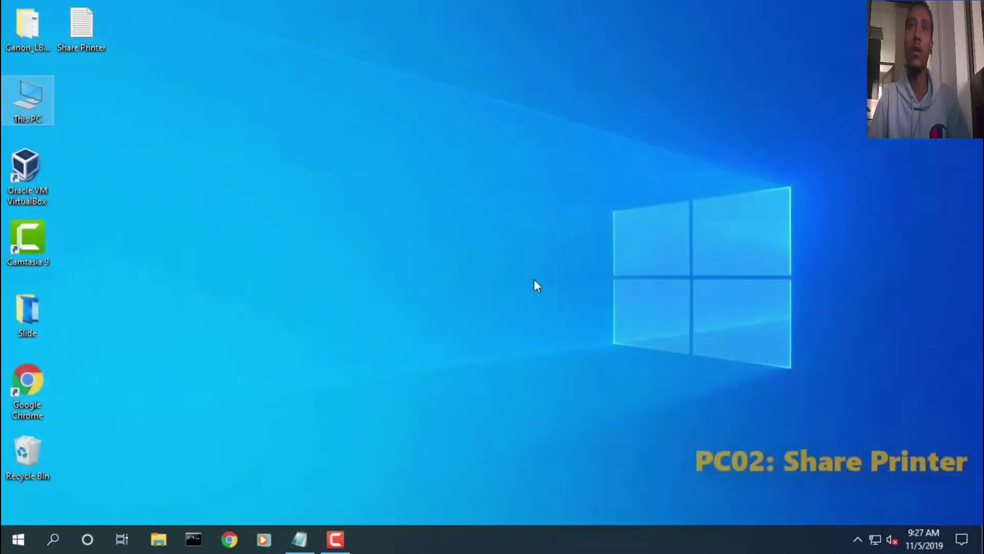
Set the network profile of the connected Ethernet network to Private, as listed in the Share Printer notes.
{"action": "left_click", "coordinate": [300, 540]}
{"action": "left_click_drag", "start_coordinate": [788, 196], "coordinate": [425, 189]}
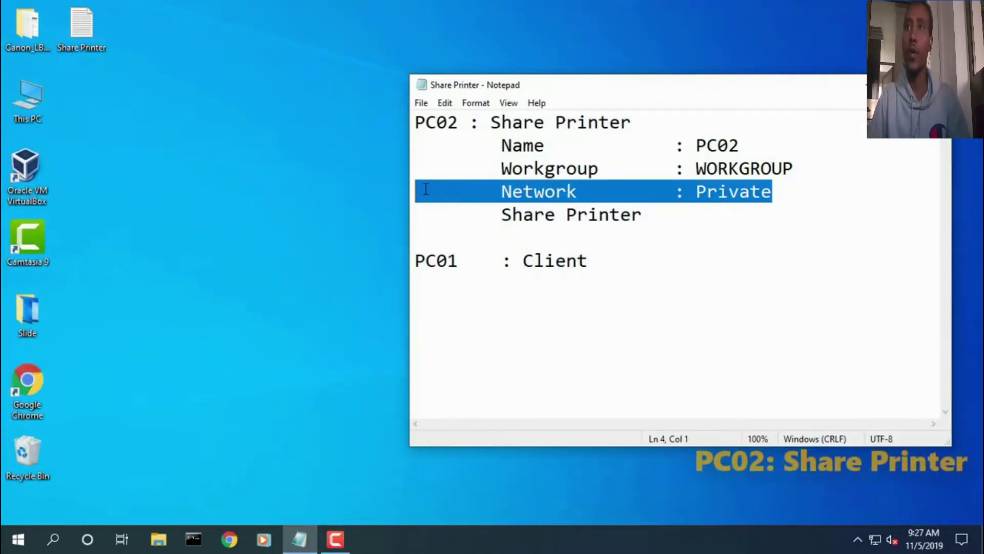
{"action": "left_click", "coordinate": [892, 84]}
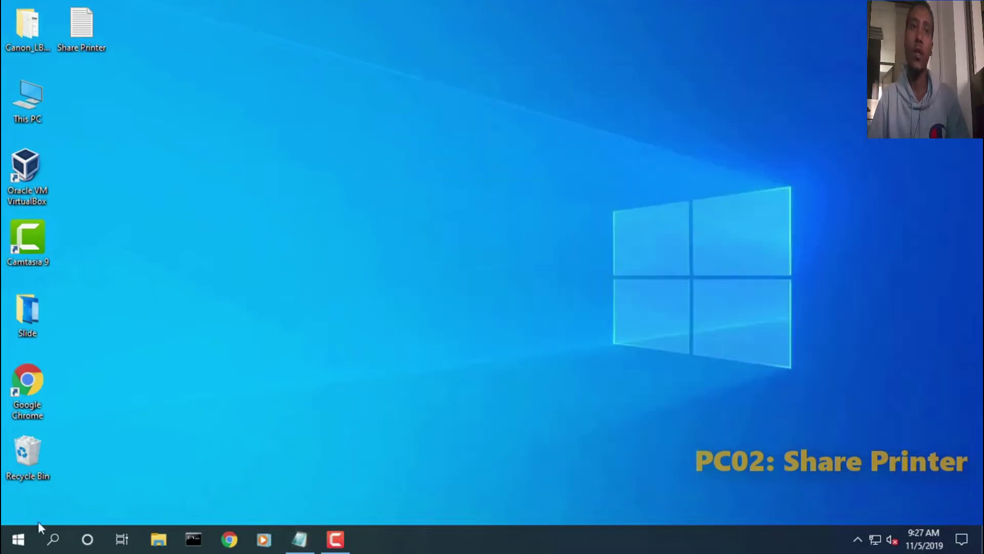
{"action": "left_click", "coordinate": [21, 538]}
{"action": "left_click", "coordinate": [27, 478]}
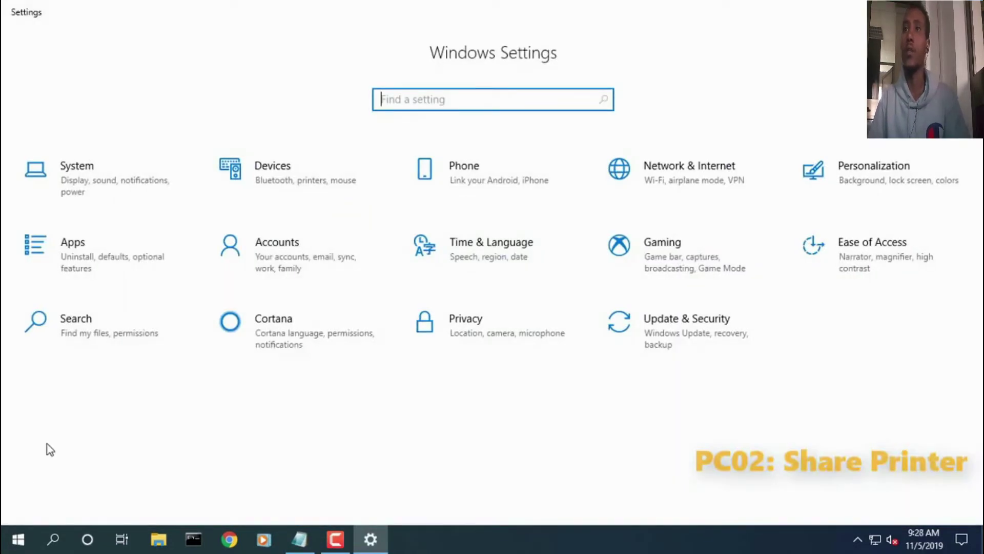
{"action": "left_click", "coordinate": [695, 192]}
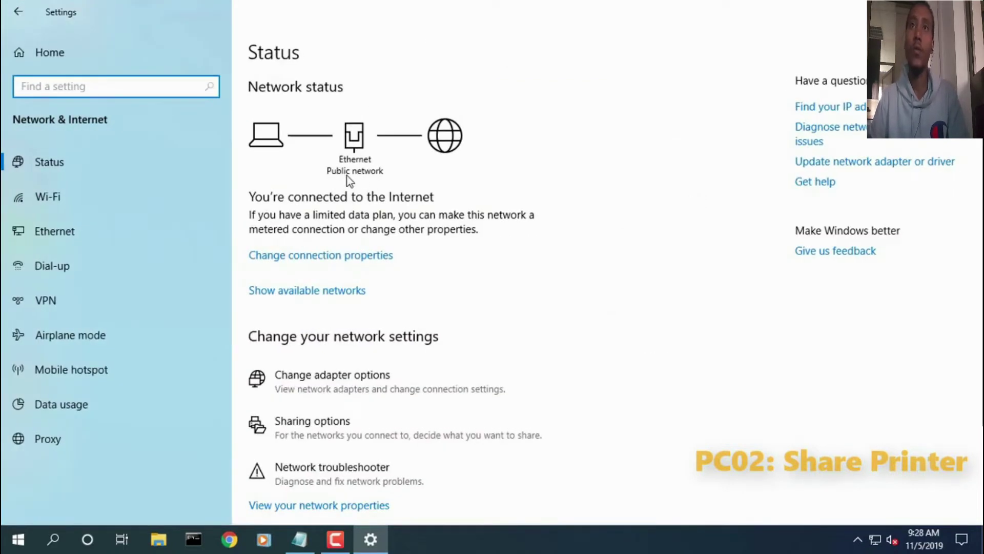
{"action": "left_click", "coordinate": [85, 246]}
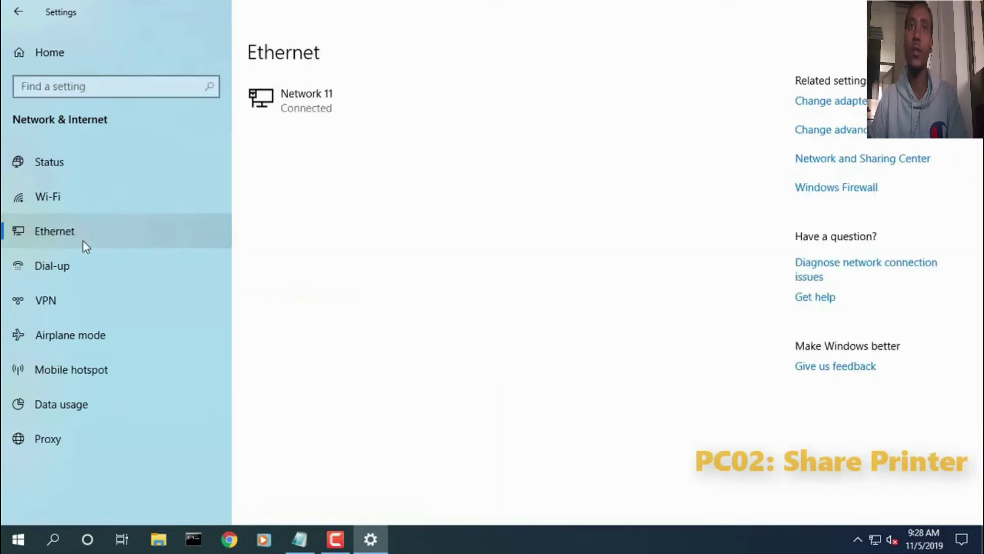
{"action": "left_click", "coordinate": [314, 110]}
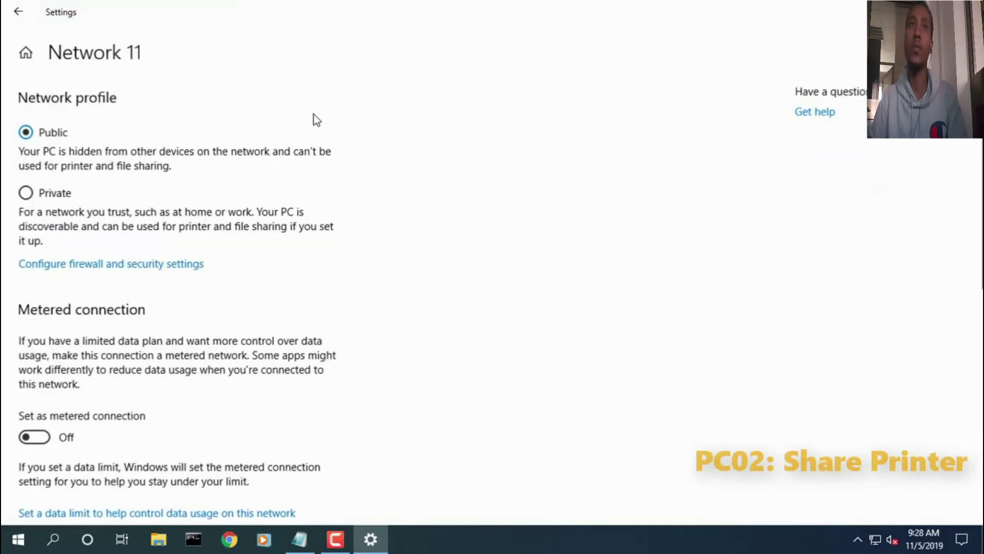
{"action": "left_click", "coordinate": [32, 198]}
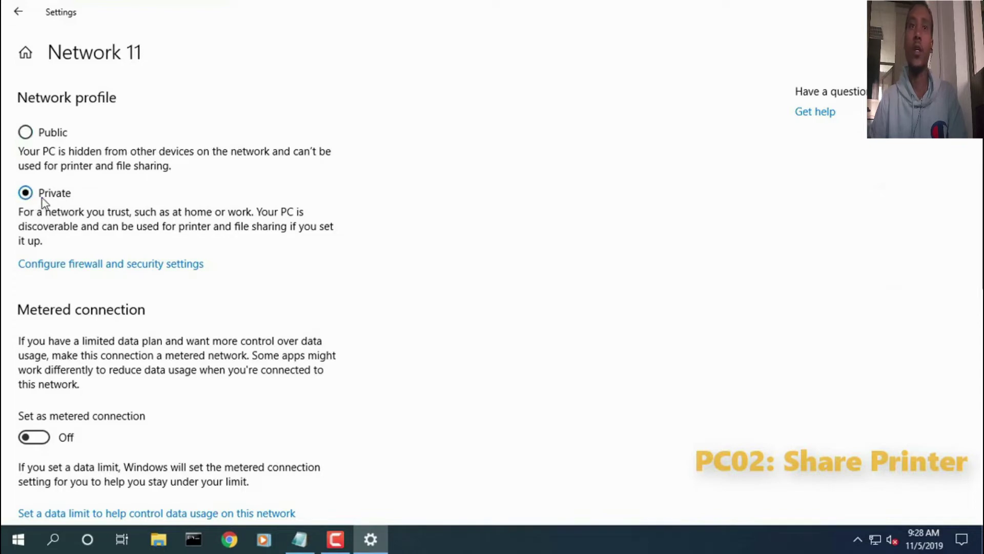
{"action": "left_click", "coordinate": [18, 12]}
{"action": "left_click", "coordinate": [971, 6]}
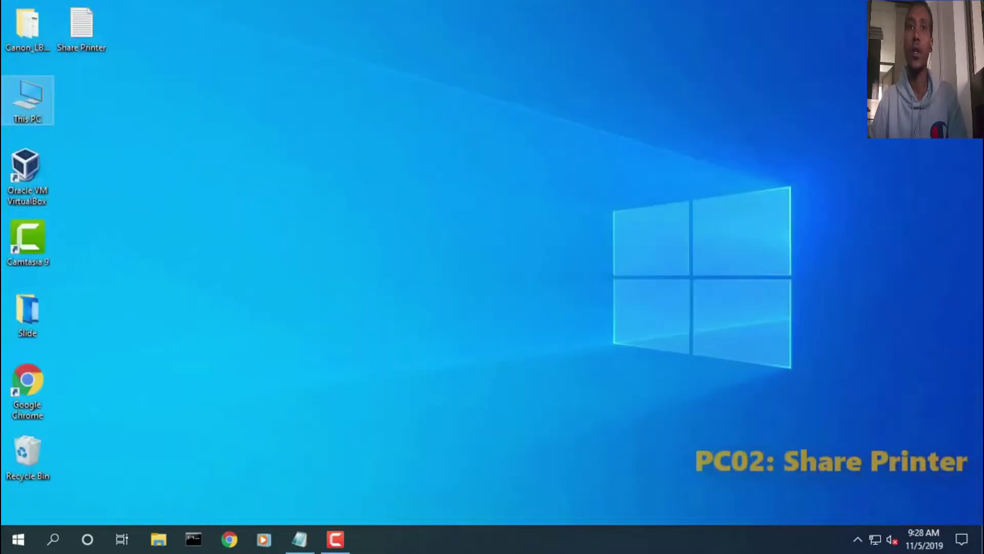
Review the Share Printer line in the notes and open the printer properties of the Canon LBP3300.
{"action": "left_click", "coordinate": [300, 539]}
{"action": "left_click_drag", "start_coordinate": [664, 226], "coordinate": [414, 207]}
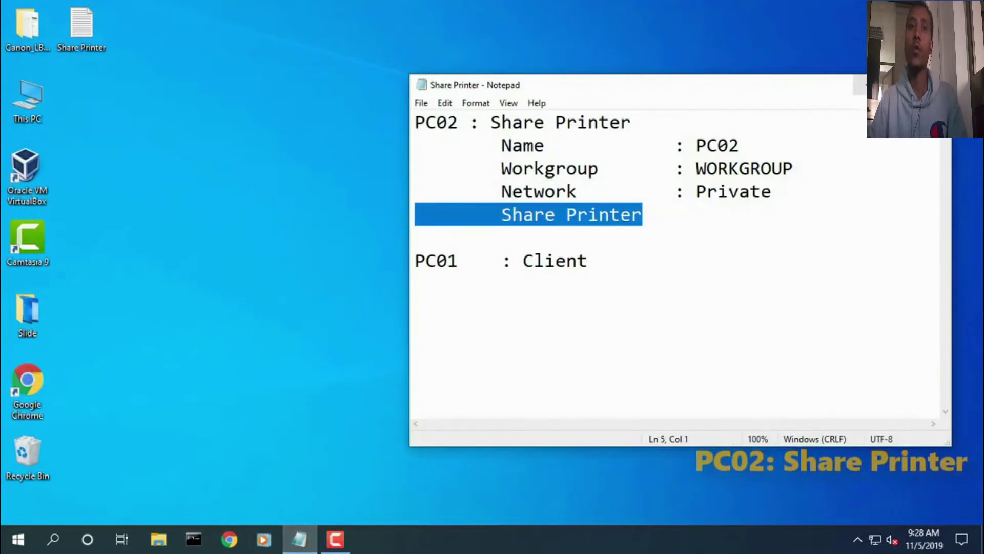
{"action": "left_click", "coordinate": [892, 84]}
{"action": "left_click", "coordinate": [18, 540]}
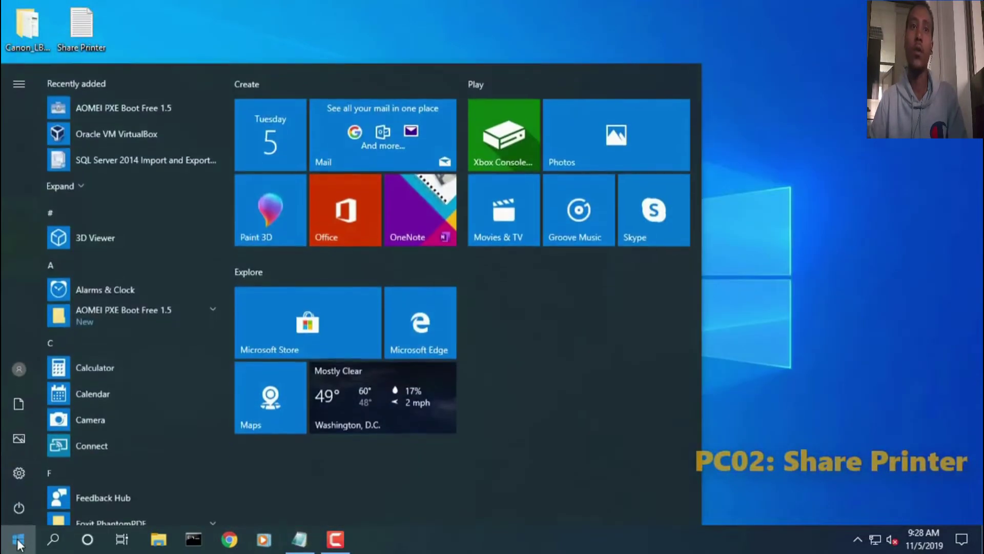
{"action": "left_click", "coordinate": [18, 476]}
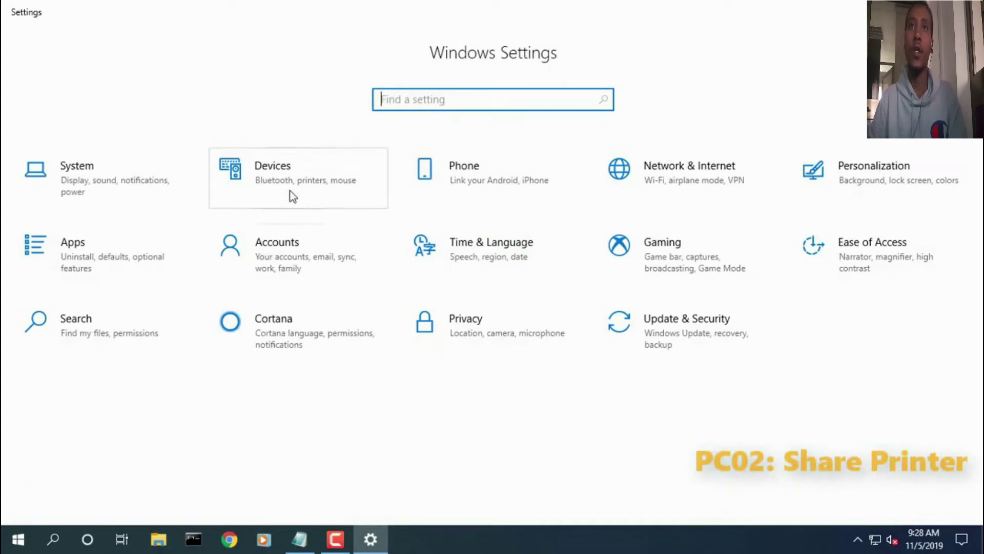
{"action": "left_click", "coordinate": [290, 191]}
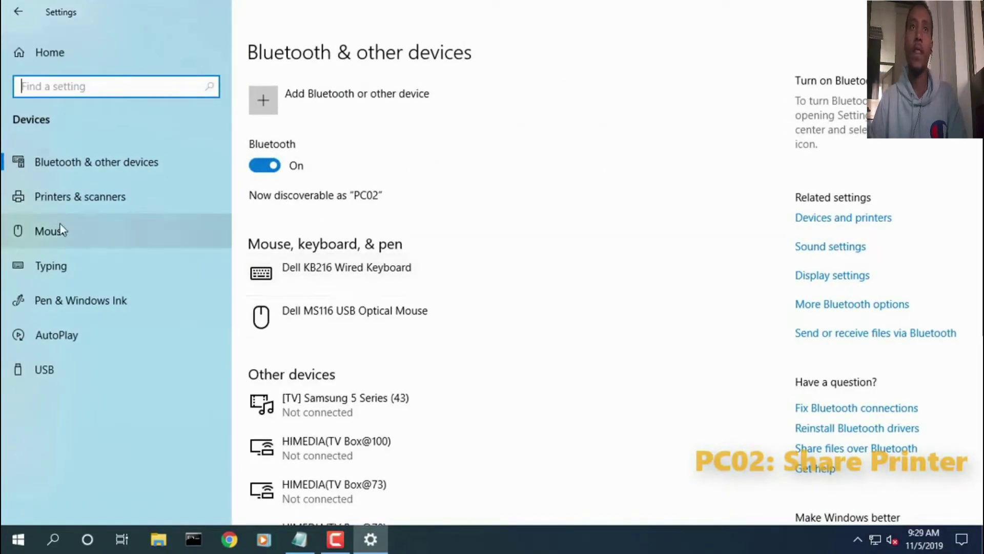
{"action": "left_click", "coordinate": [75, 202]}
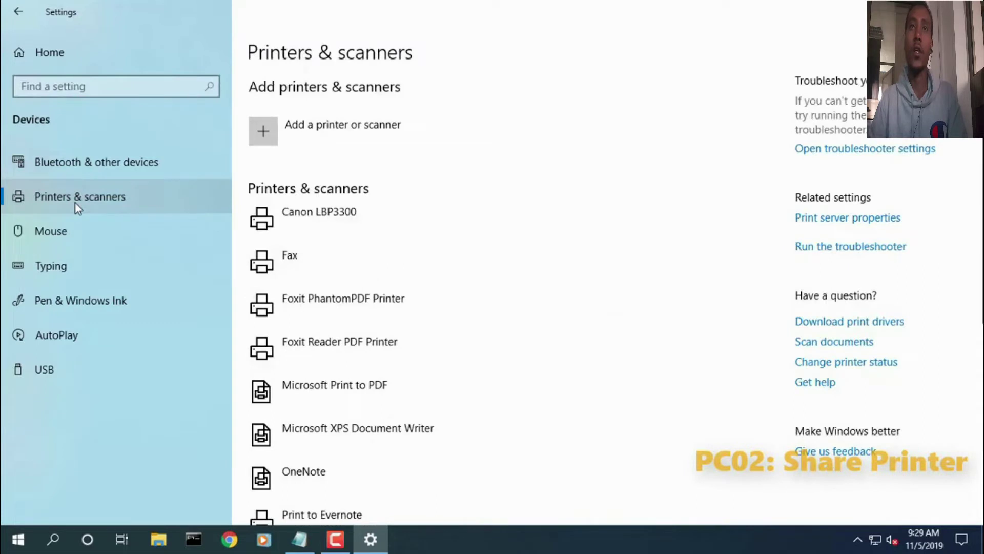
{"action": "left_click", "coordinate": [330, 229]}
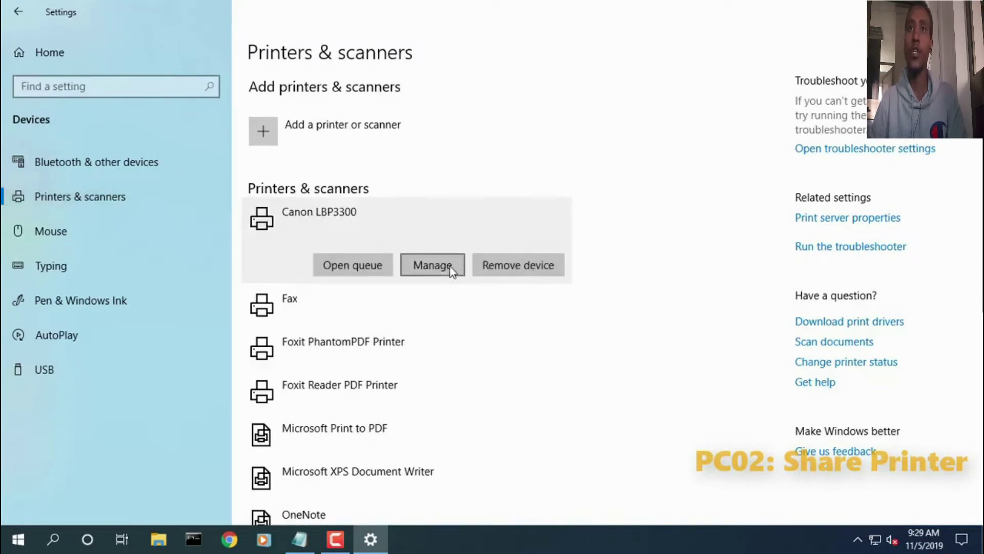
{"action": "left_click", "coordinate": [433, 265]}
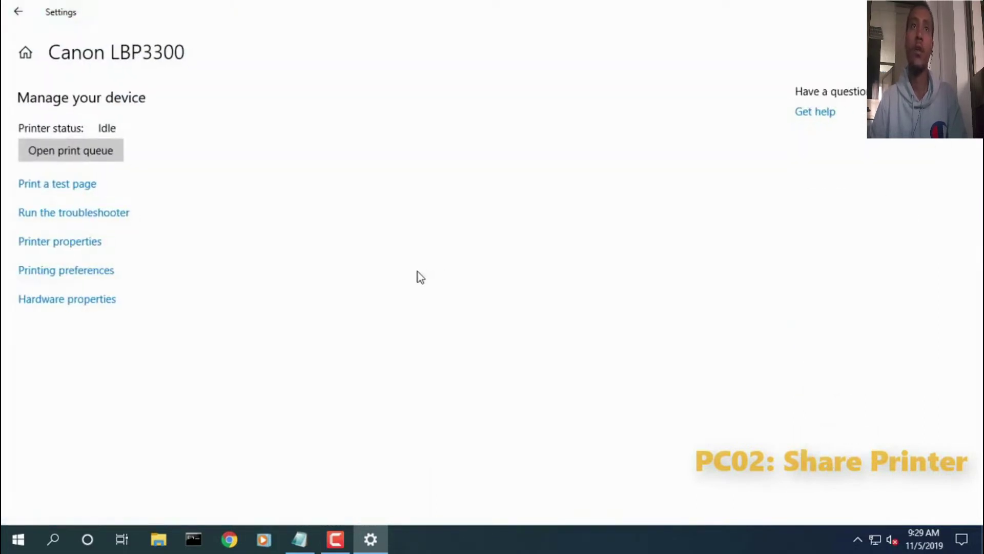
{"action": "left_click", "coordinate": [87, 250]}
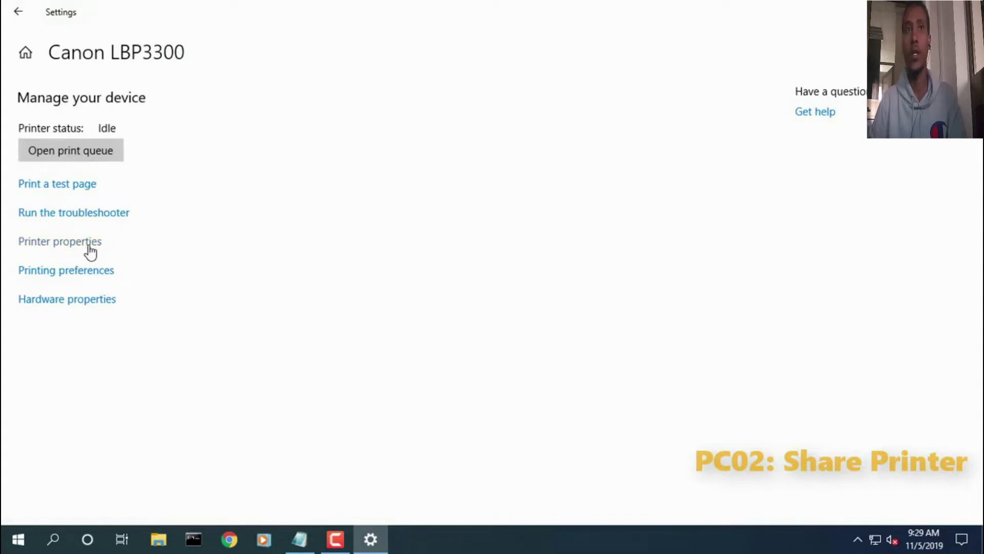
{"action": "left_click_drag", "start_coordinate": [281, 165], "coordinate": [444, 53]}
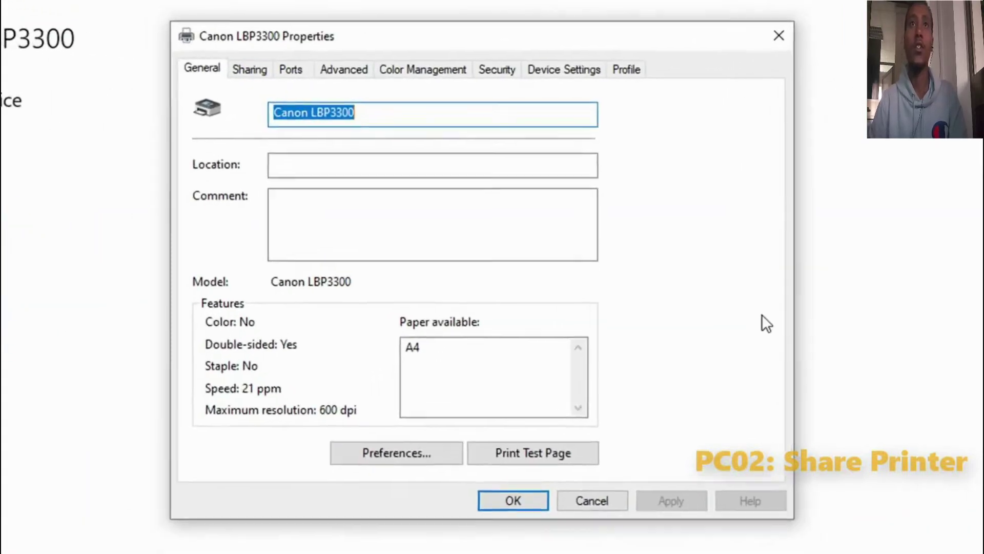
Enable sharing for the Canon LBP3300 with the share name Canon_LBP3300.
{"action": "left_click", "coordinate": [256, 72]}
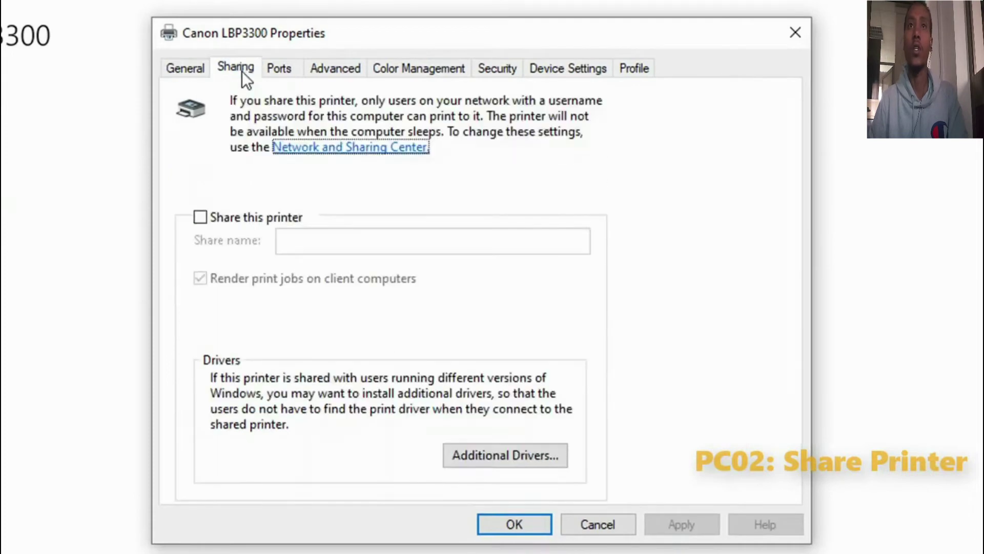
{"action": "left_click", "coordinate": [219, 220]}
{"action": "left_click", "coordinate": [323, 240]}
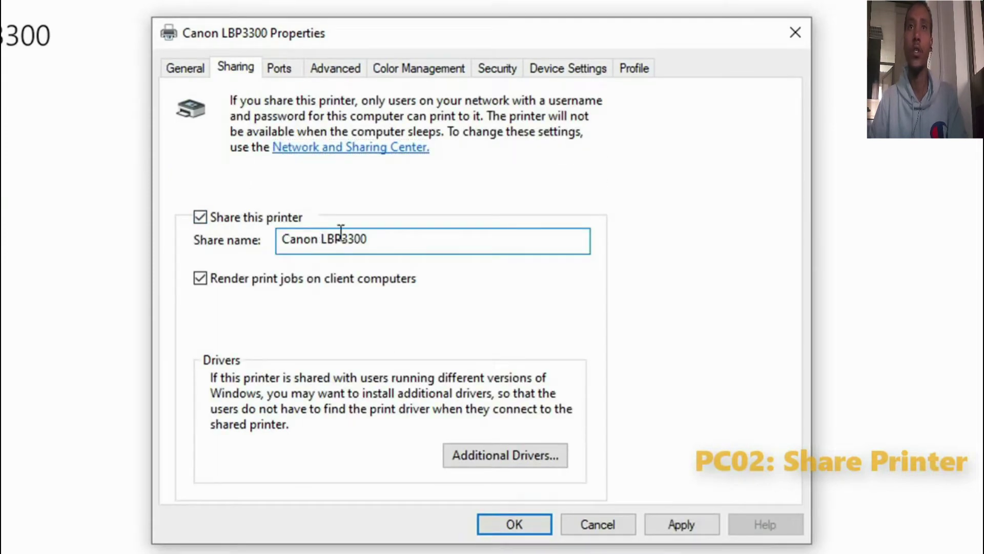
{"action": "key", "text": "BackSpace"}
{"action": "type", "text": "_"}
{"action": "left_click_drag", "start_coordinate": [415, 246], "coordinate": [245, 242]}
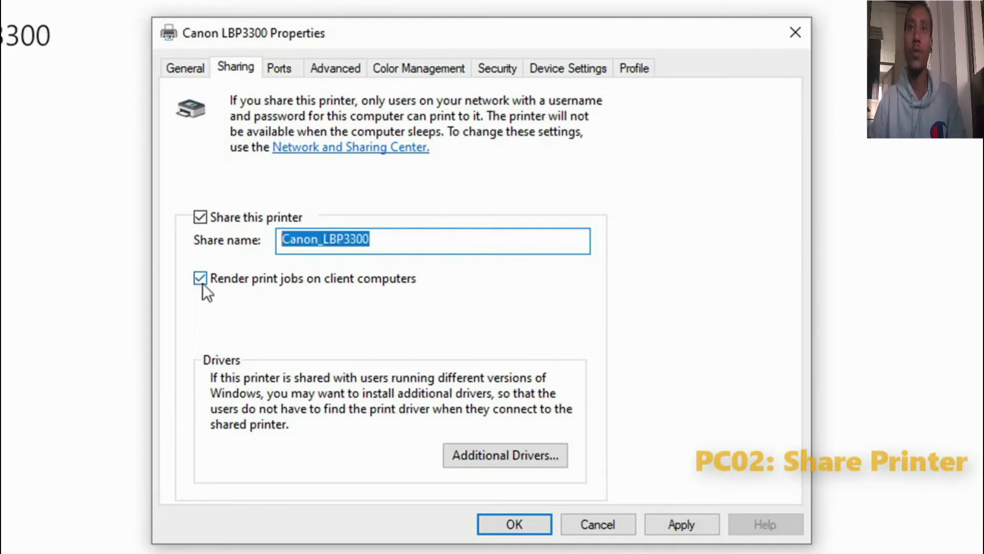
{"action": "key", "text": "Tab"}
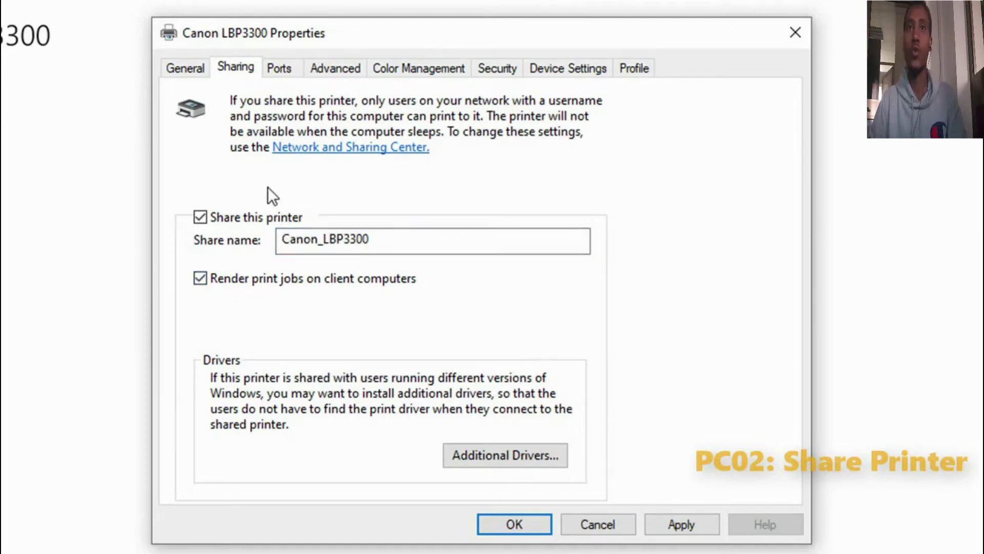
{"action": "left_click", "coordinate": [497, 459]}
{"action": "left_click", "coordinate": [199, 213]}
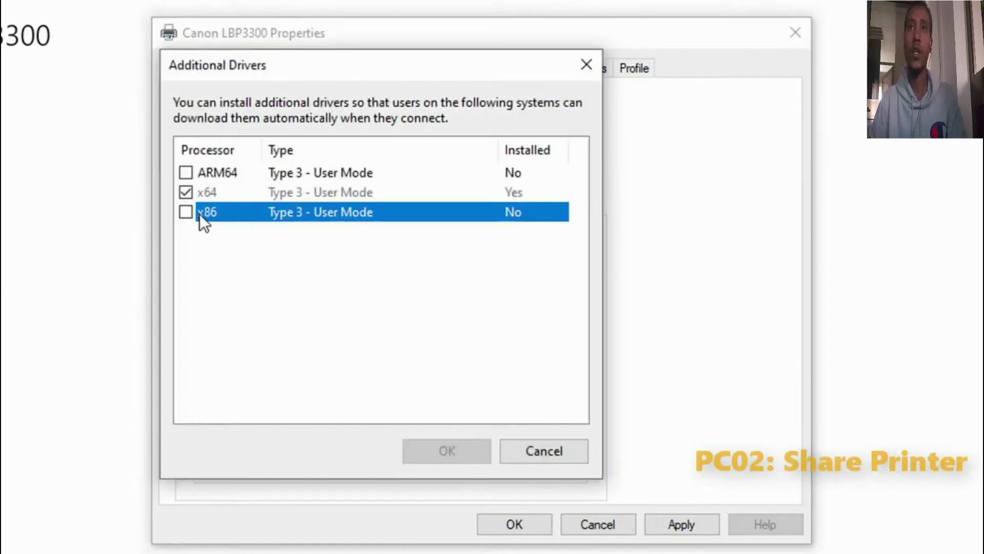
{"action": "left_click", "coordinate": [188, 173]}
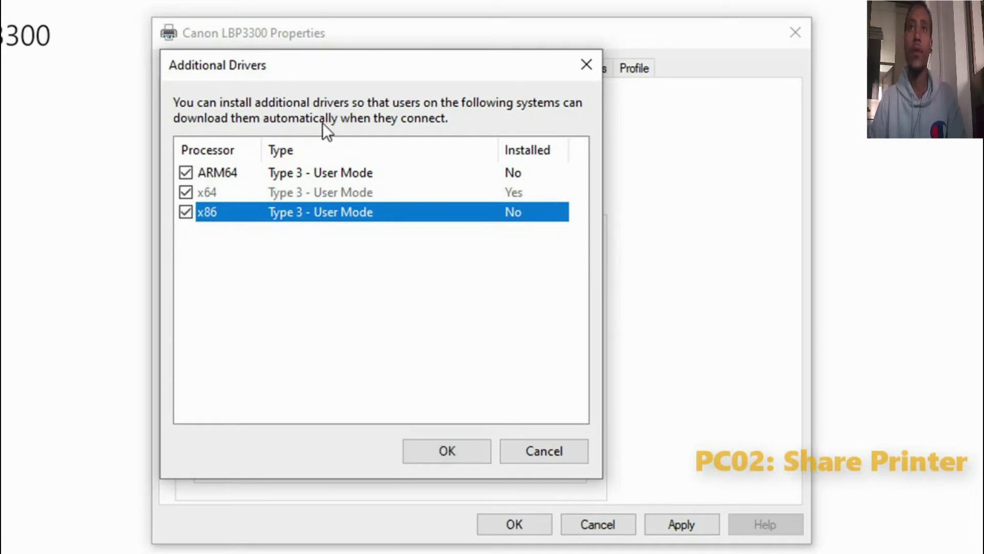
{"action": "left_click", "coordinate": [186, 172]}
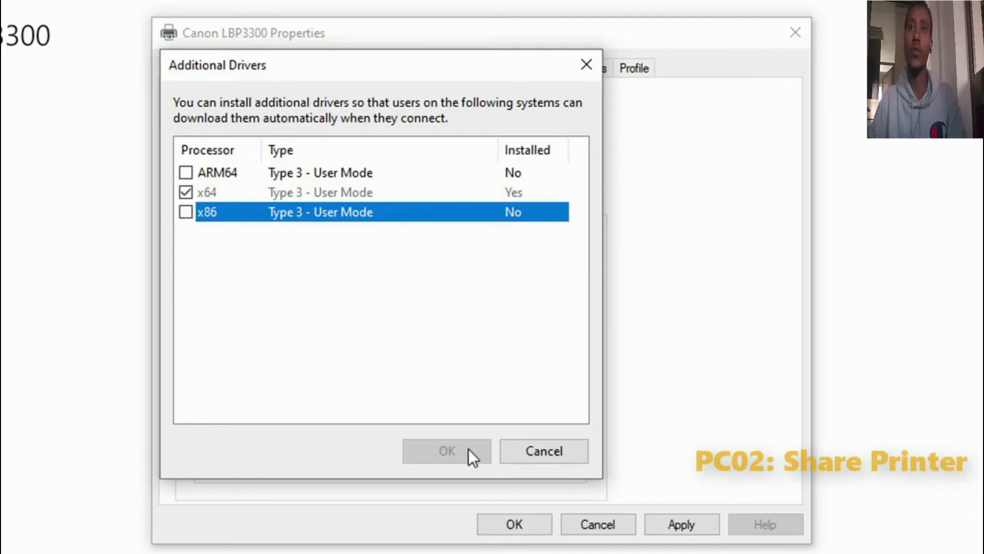
{"action": "left_click", "coordinate": [516, 447]}
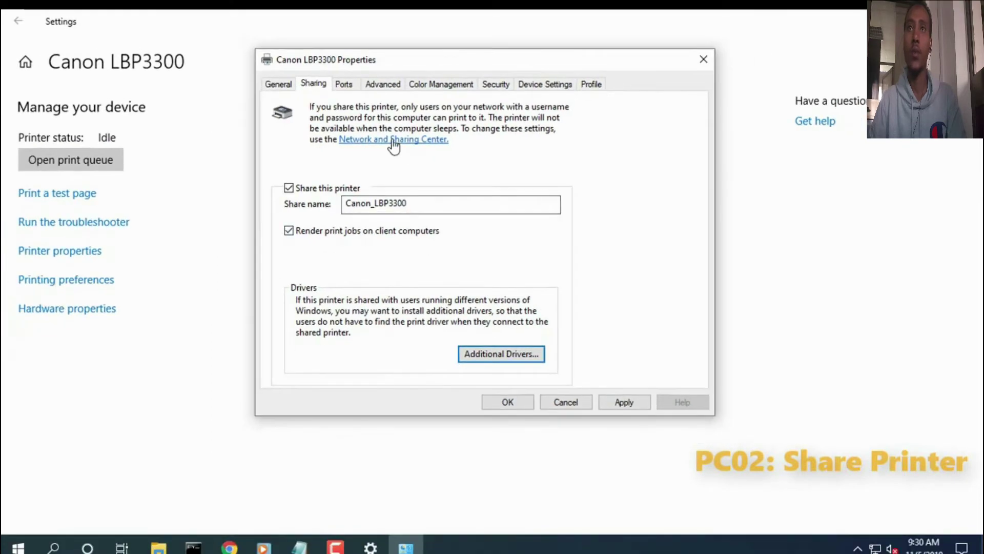
Turn on network discovery for the Guest or Public profile in the advanced sharing settings.
{"action": "left_click", "coordinate": [392, 141]}
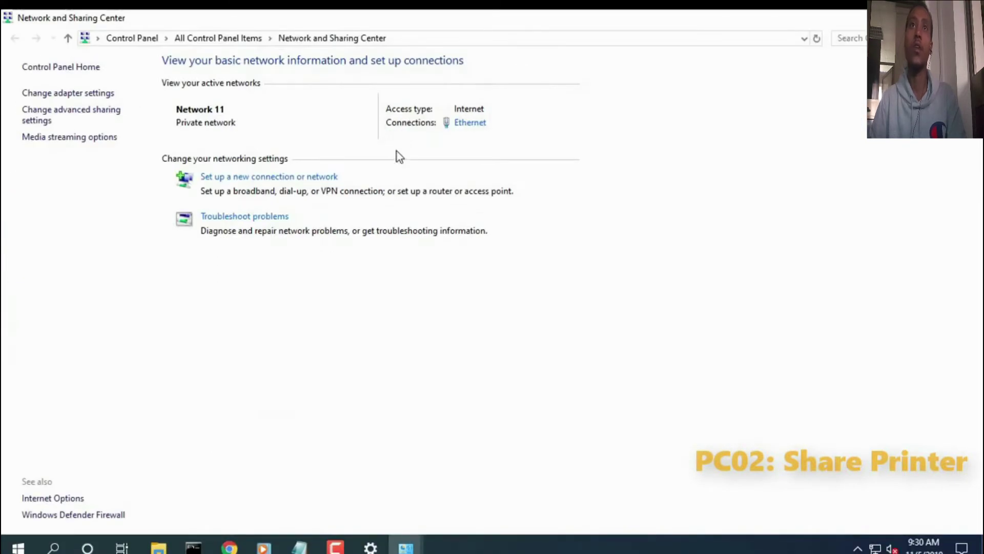
{"action": "left_click", "coordinate": [85, 118]}
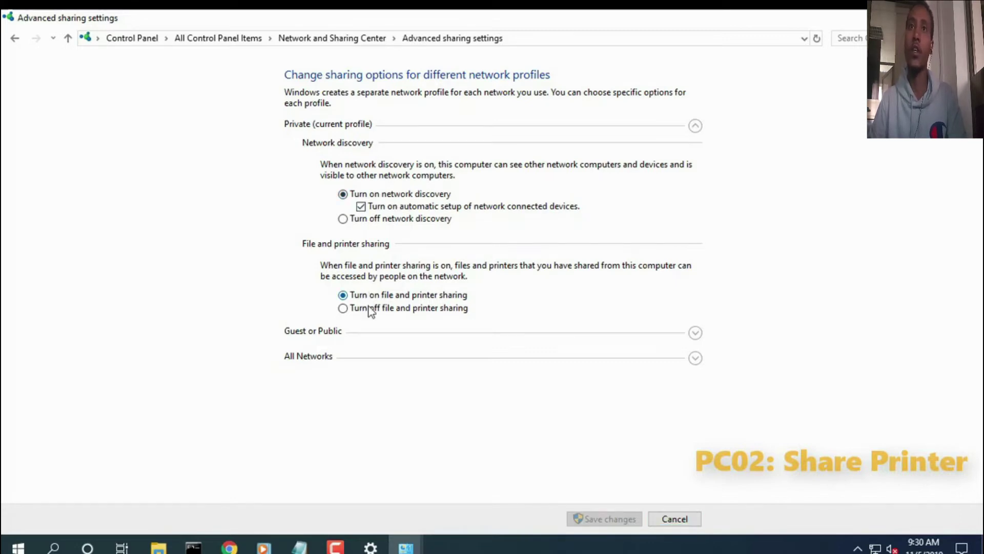
{"action": "left_click", "coordinate": [695, 127]}
{"action": "left_click", "coordinate": [315, 151]}
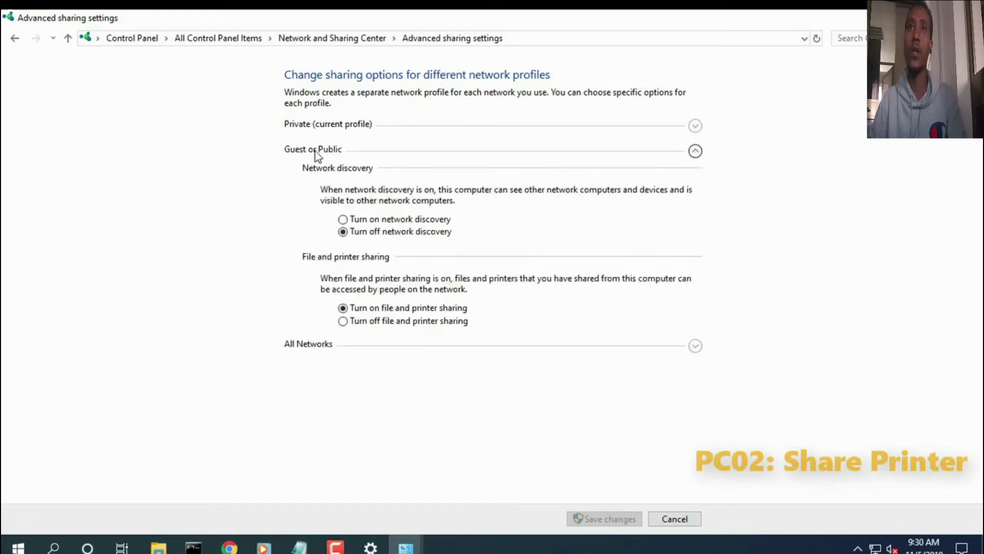
{"action": "left_click", "coordinate": [365, 220]}
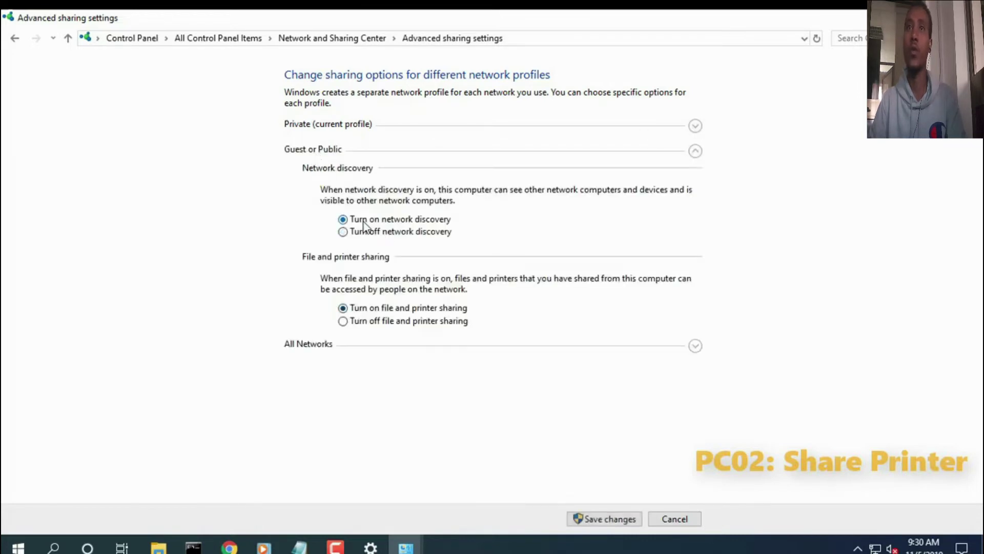
For All Networks, turn on Public folder sharing with read and write access and turn off password protected sharing.
{"action": "left_click", "coordinate": [695, 152]}
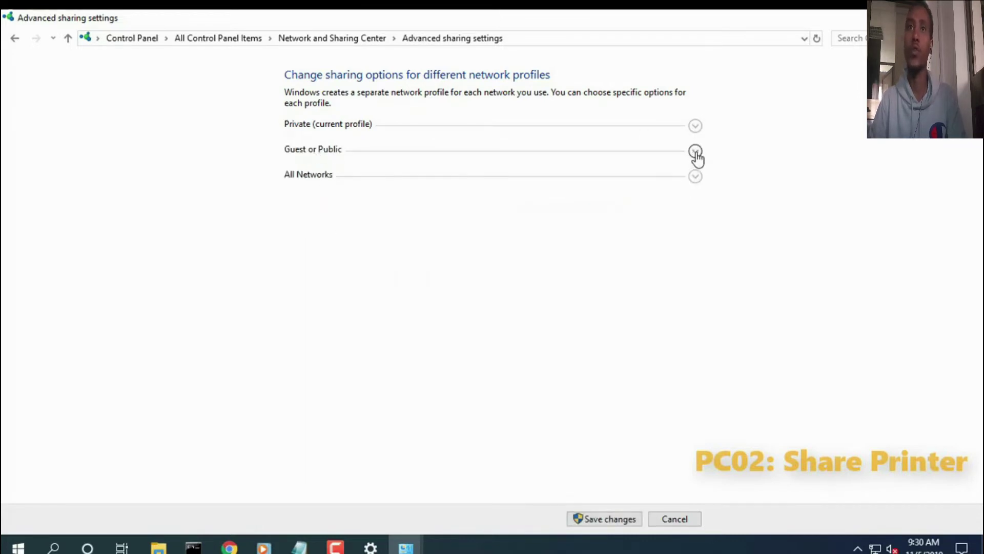
{"action": "left_click", "coordinate": [310, 175]}
{"action": "scroll", "coordinate": [939, 306], "scroll_direction": "down", "scroll_amount": 1}
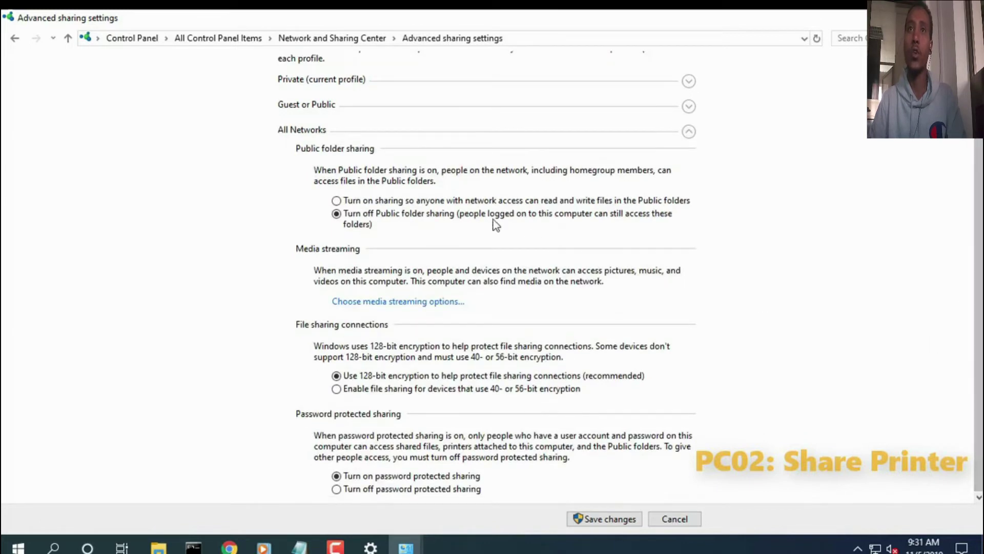
{"action": "left_click", "coordinate": [428, 202]}
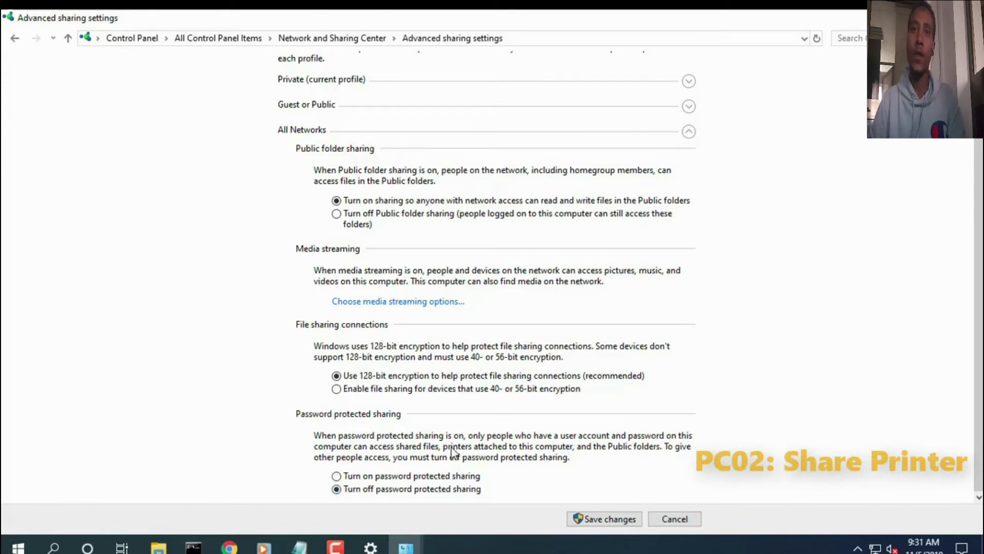
Add the line "Turn off password protected sharing" under Share Printer in the Share Printer notes and highlight it.
{"action": "key", "text": "alt+Tab"}
{"action": "left_click", "coordinate": [654, 233]}
{"action": "key", "text": "Return"}
{"action": "key", "text": "Tab"}
{"action": "key", "text": "Tab"}
{"action": "key", "text": "ctrl+v"}
{"action": "left_click_drag", "start_coordinate": [410, 259], "coordinate": [344, 259]}
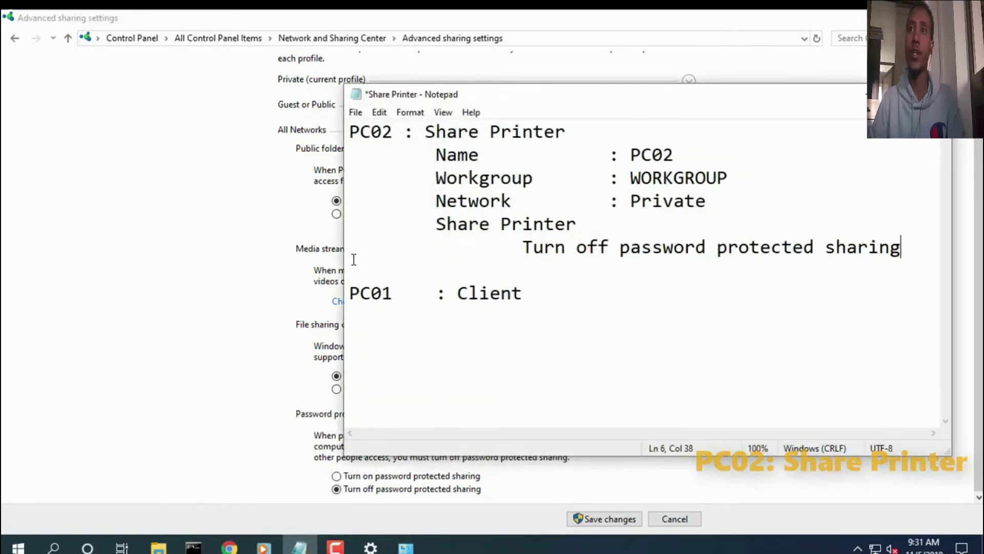
{"action": "left_click_drag", "start_coordinate": [920, 259], "coordinate": [520, 246]}
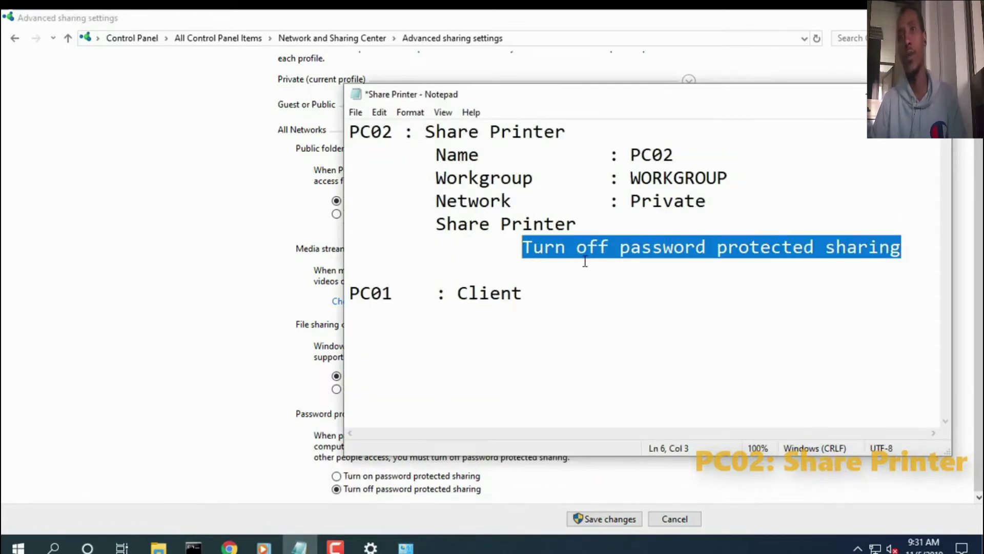
Save the advanced sharing changes, accept the Canon LBP3300 sharing properties, and leave the printer's settings page.
{"action": "key", "text": "alt+Tab"}
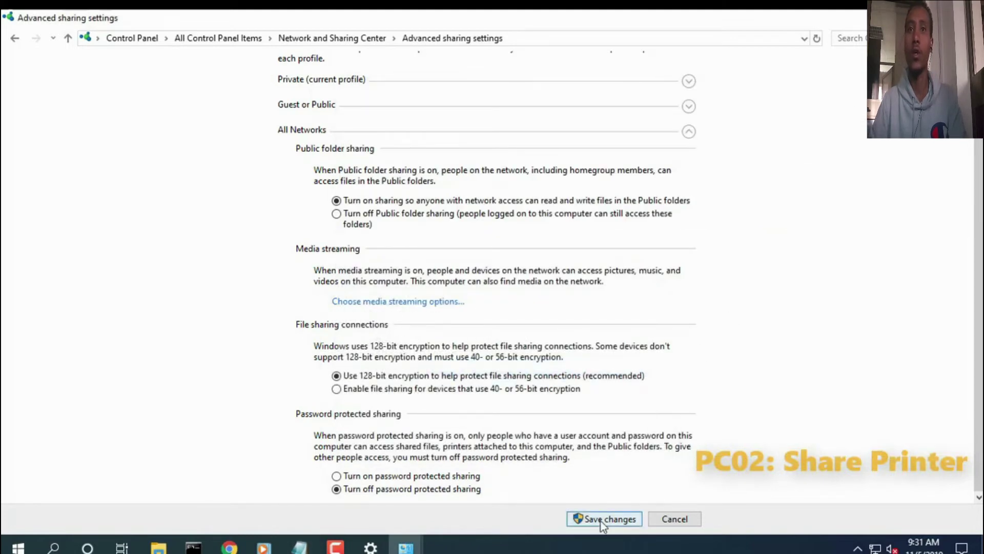
{"action": "left_click", "coordinate": [601, 519]}
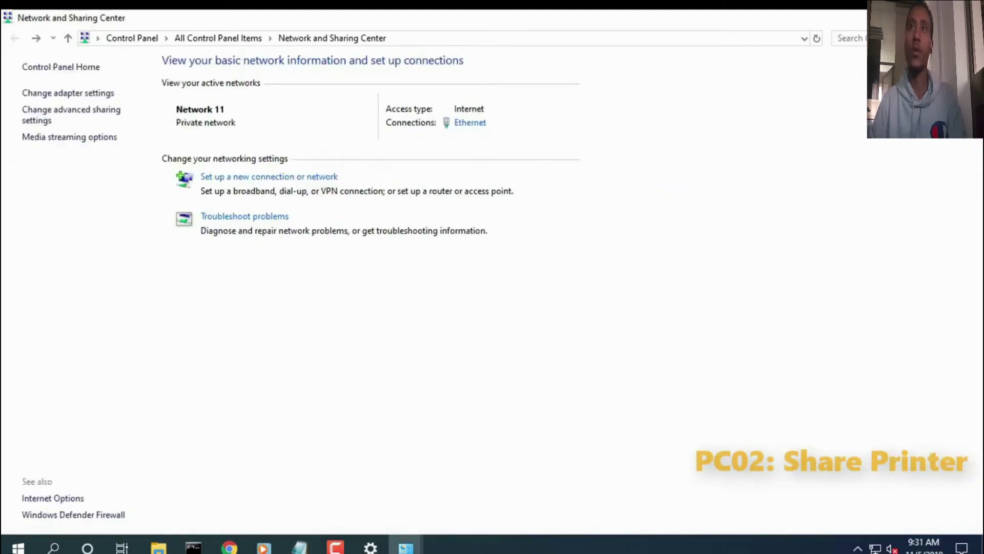
{"action": "key", "text": "alt+Tab"}
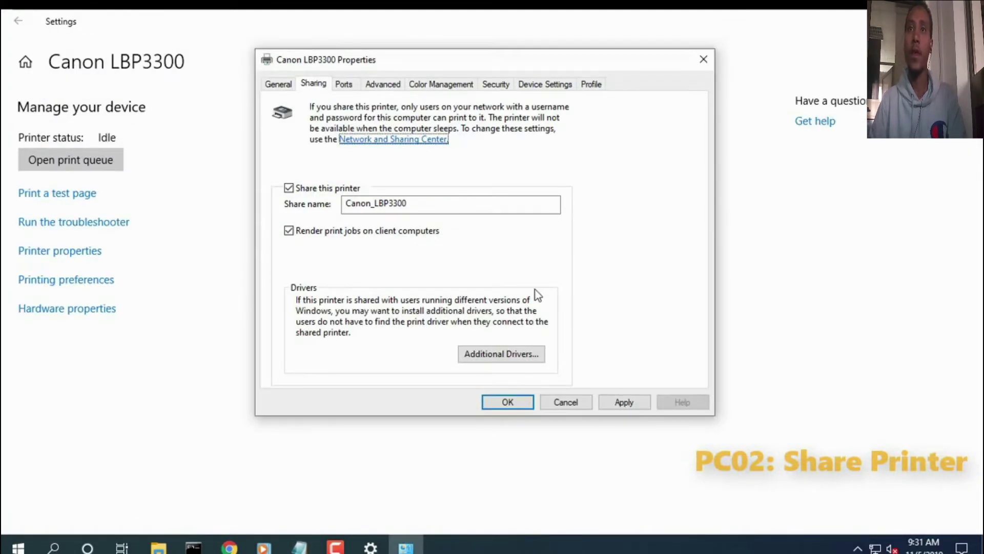
{"action": "double_click", "coordinate": [429, 203]}
{"action": "left_click", "coordinate": [519, 402]}
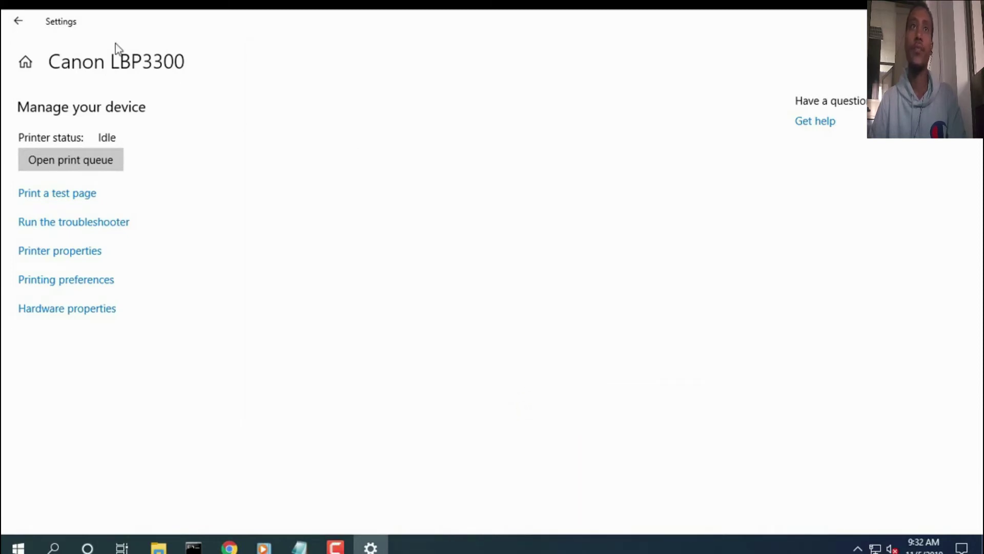
{"action": "left_click", "coordinate": [20, 23]}
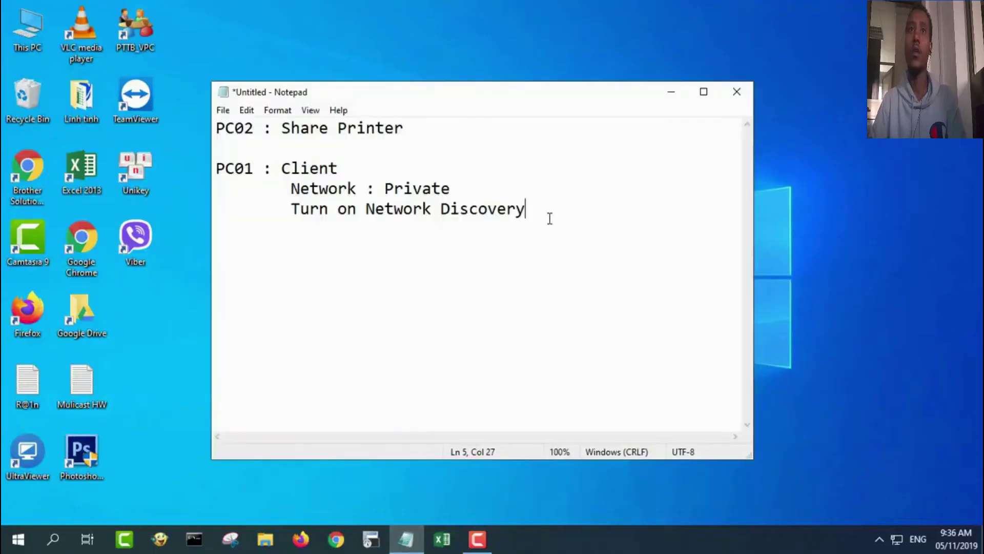
Review the PC01 client notes and inspect this computer's name and workgroup in its system properties.
{"action": "left_click_drag", "start_coordinate": [549, 217], "coordinate": [215, 172]}
{"action": "left_click", "coordinate": [361, 166]}
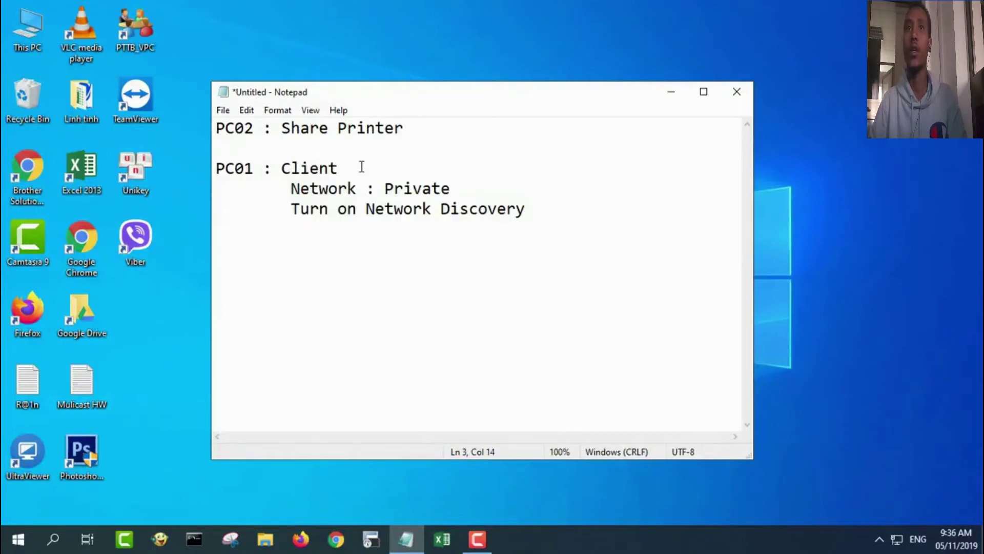
{"action": "left_click", "coordinate": [671, 92]}
{"action": "right_click", "coordinate": [41, 46]}
{"action": "left_click", "coordinate": [129, 208]}
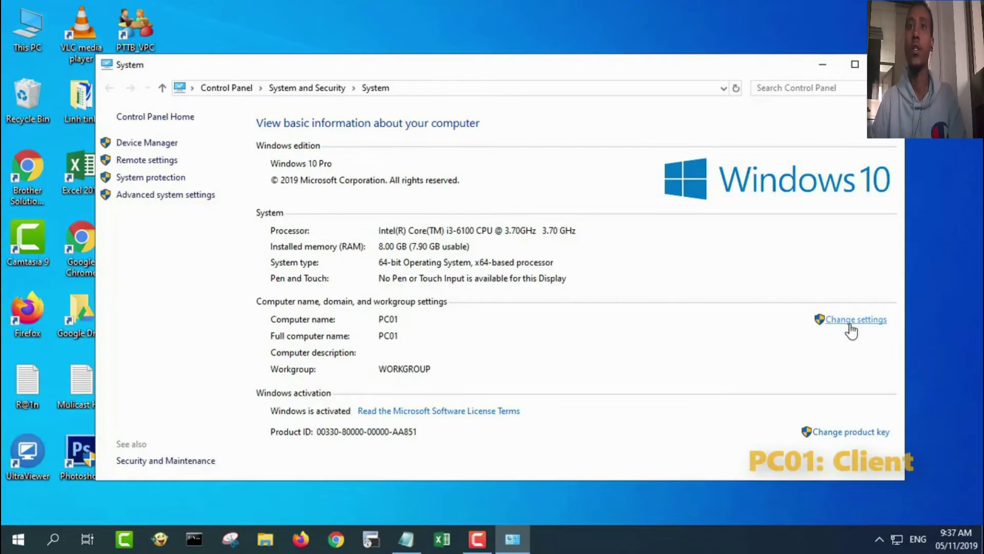
{"action": "left_click", "coordinate": [854, 64]}
{"action": "left_click", "coordinate": [934, 262]}
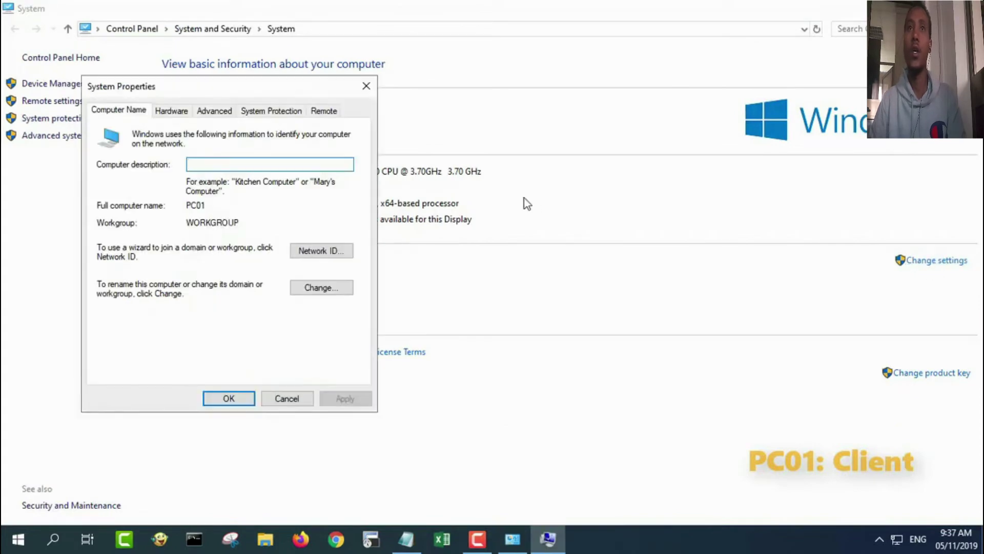
{"action": "left_click", "coordinate": [326, 289]}
{"action": "double_click", "coordinate": [198, 328]}
Add the line "Workgroup : WORKGROUP" under PC01 : Client in the notes, and close the system dialogs without changes.
{"action": "left_click", "coordinate": [406, 539]}
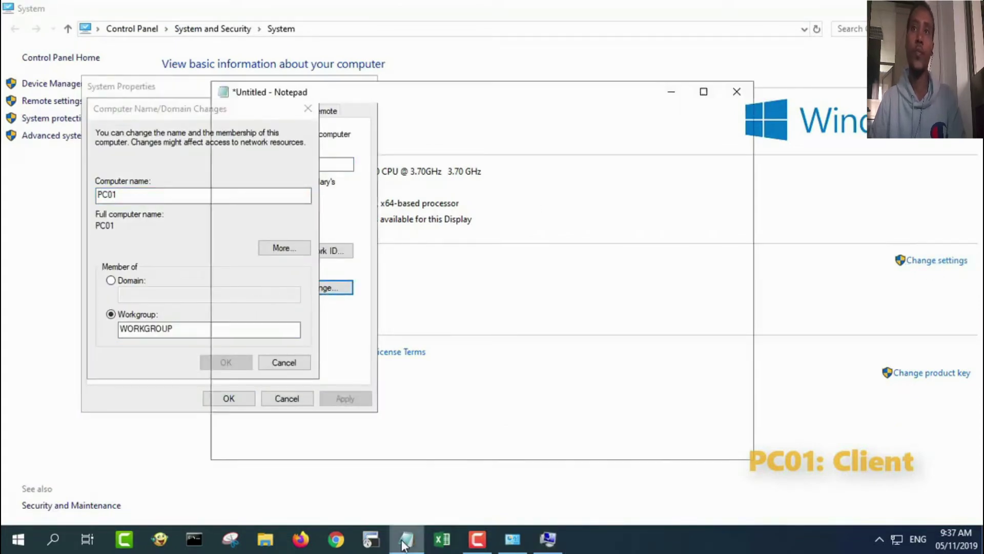
{"action": "key", "text": "Return"}
{"action": "key", "text": "Tab"}
{"action": "type", "text": "Workgroup\t: WORKGROUP"}
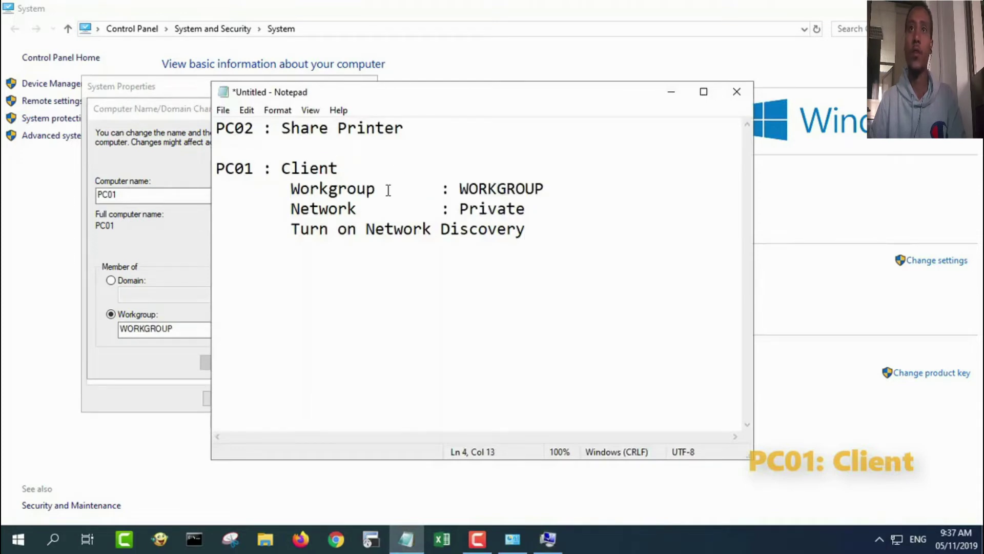
{"action": "left_click_drag", "start_coordinate": [565, 190], "coordinate": [294, 194]}
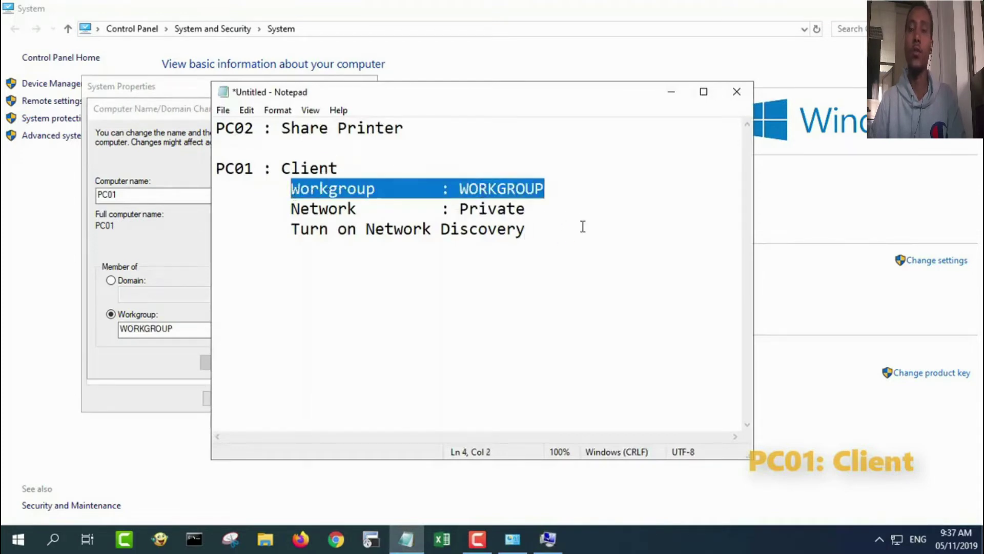
{"action": "left_click", "coordinate": [581, 204]}
{"action": "left_click", "coordinate": [671, 91]}
{"action": "left_click", "coordinate": [286, 362]}
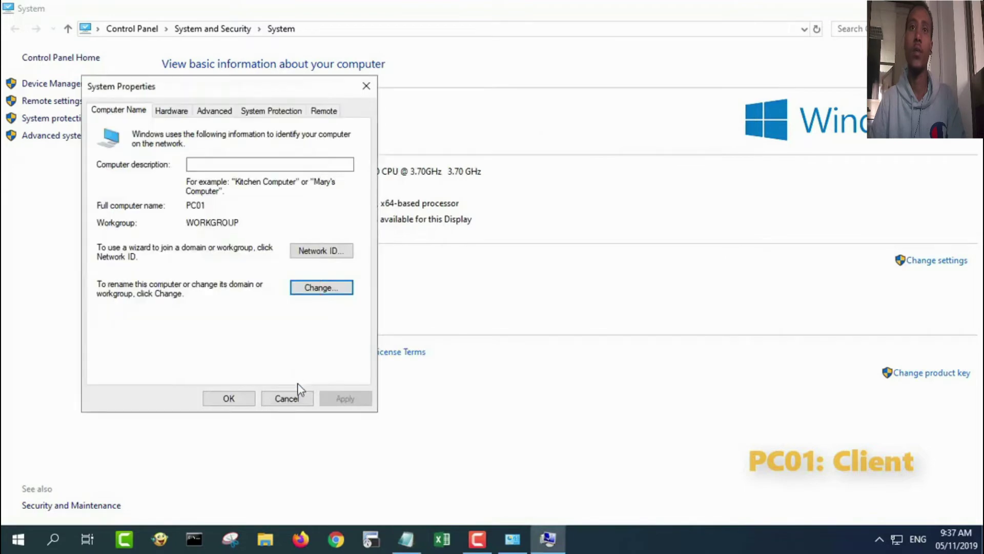
{"action": "left_click", "coordinate": [291, 397]}
{"action": "key", "text": "alt+F4"}
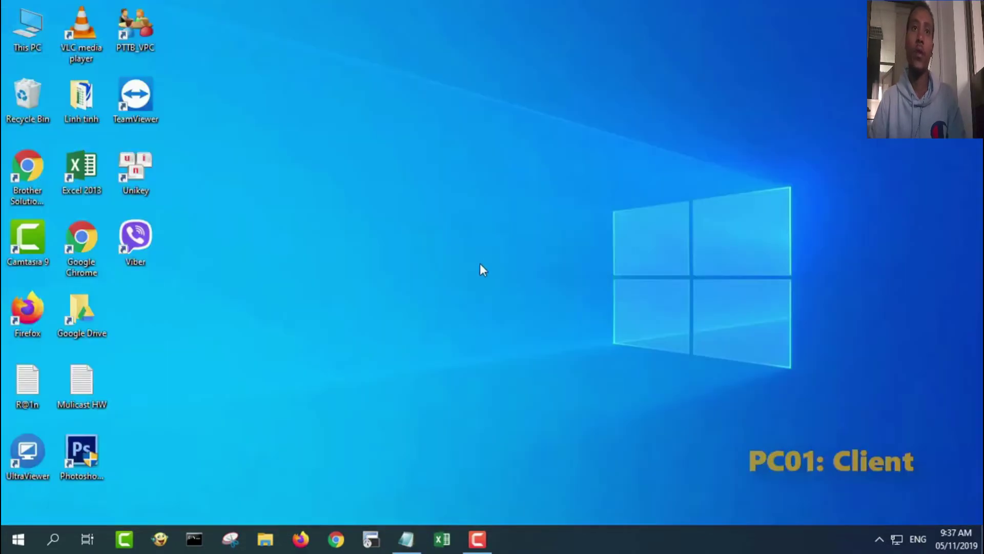
Set the network profile of the connected Ethernet network, Network 2, to Private as listed in the client notes.
{"action": "left_click", "coordinate": [406, 539]}
{"action": "left_click_drag", "start_coordinate": [527, 209], "coordinate": [295, 214]}
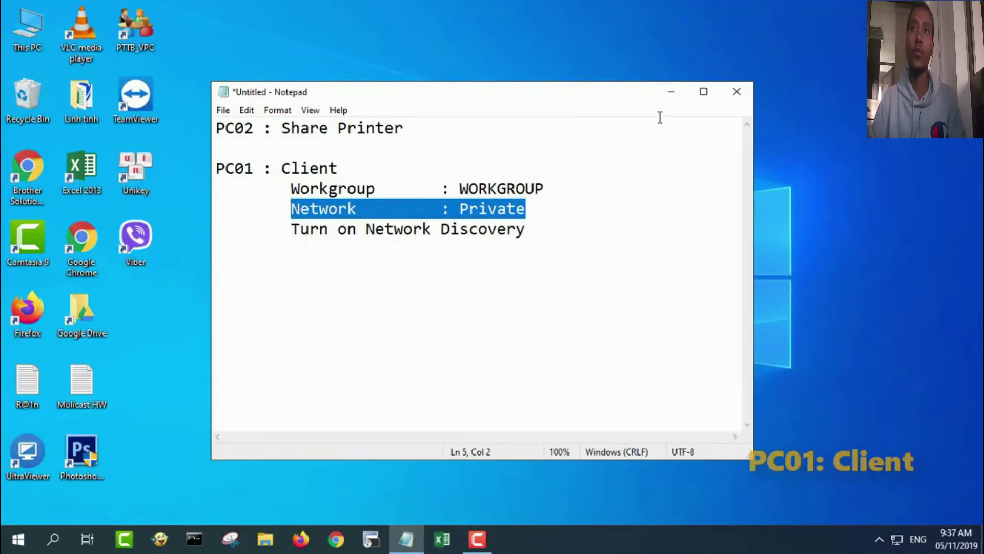
{"action": "left_click", "coordinate": [671, 92]}
{"action": "left_click", "coordinate": [19, 538]}
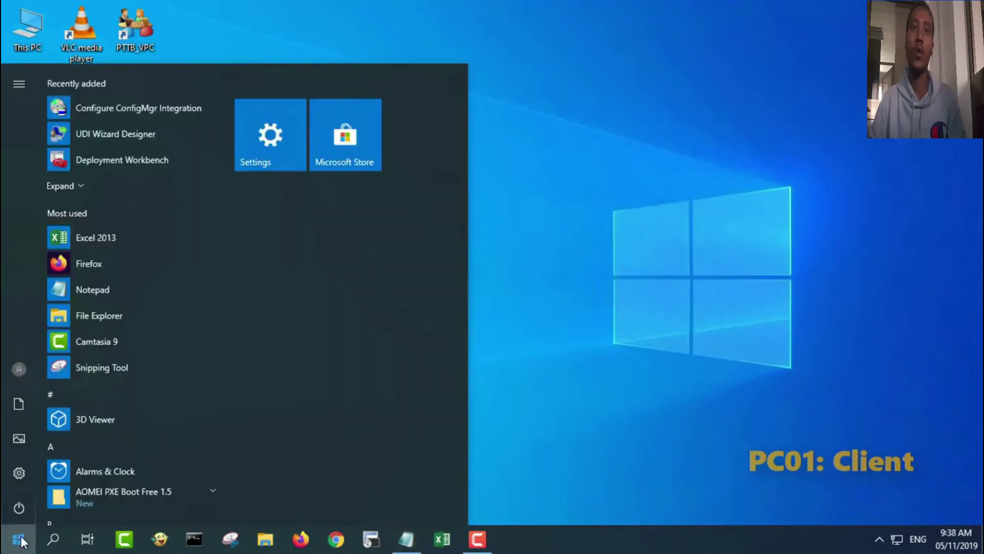
{"action": "left_click", "coordinate": [23, 478]}
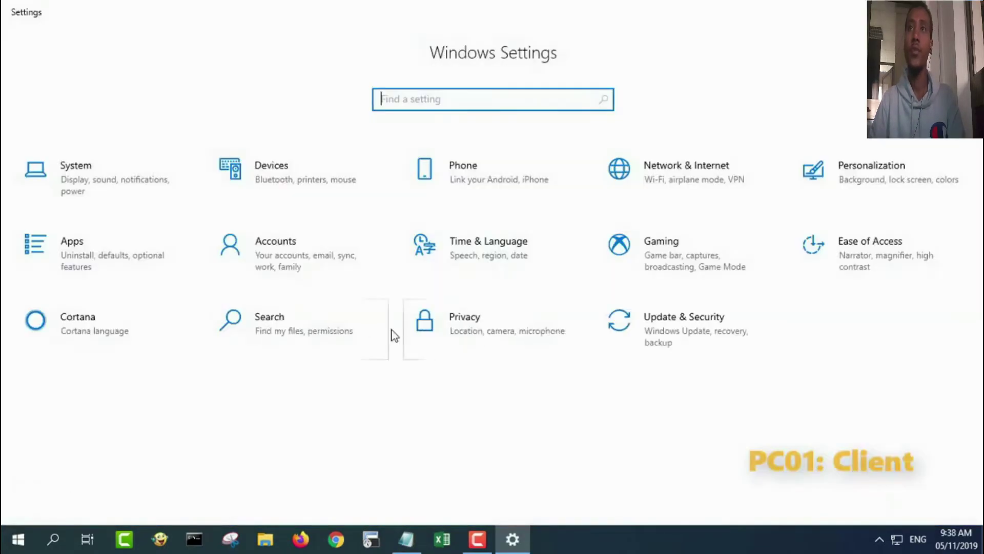
{"action": "left_click", "coordinate": [700, 192]}
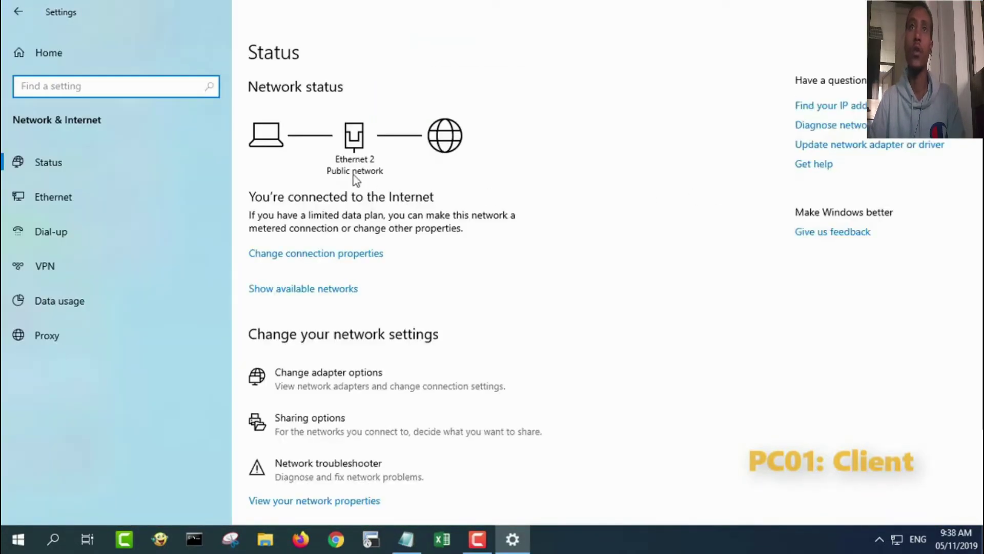
{"action": "left_click", "coordinate": [88, 208]}
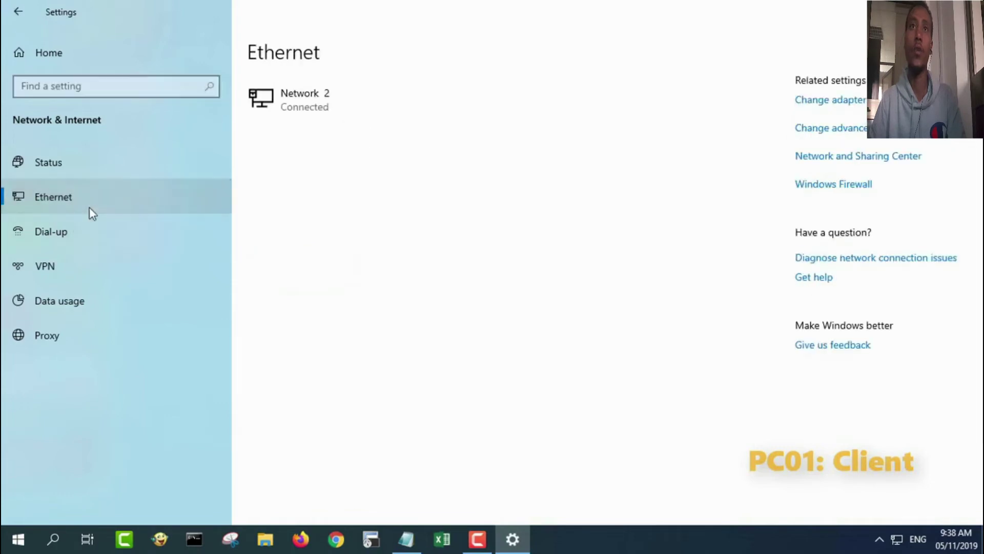
{"action": "left_click", "coordinate": [306, 115]}
{"action": "left_click", "coordinate": [35, 194]}
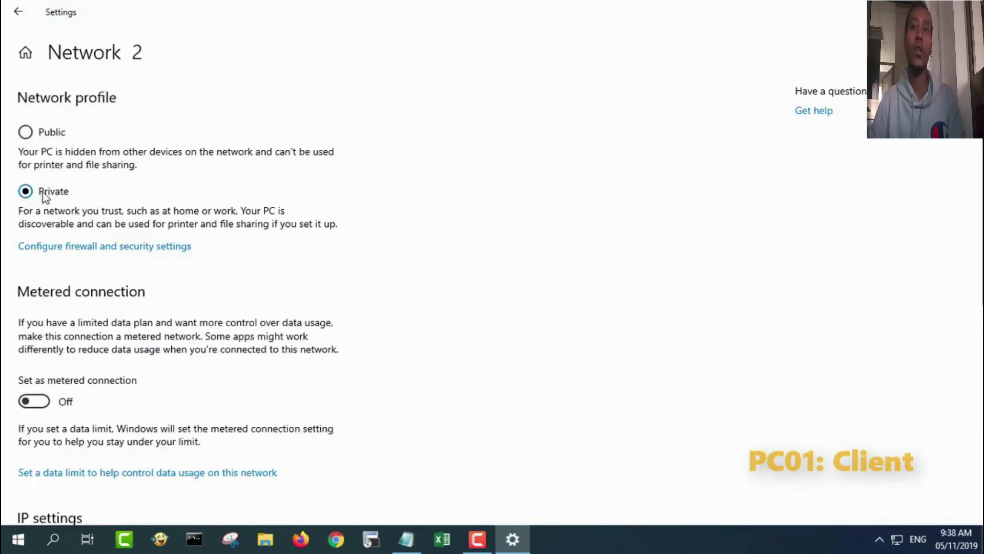
{"action": "left_click", "coordinate": [18, 12]}
{"action": "left_click", "coordinate": [63, 161]}
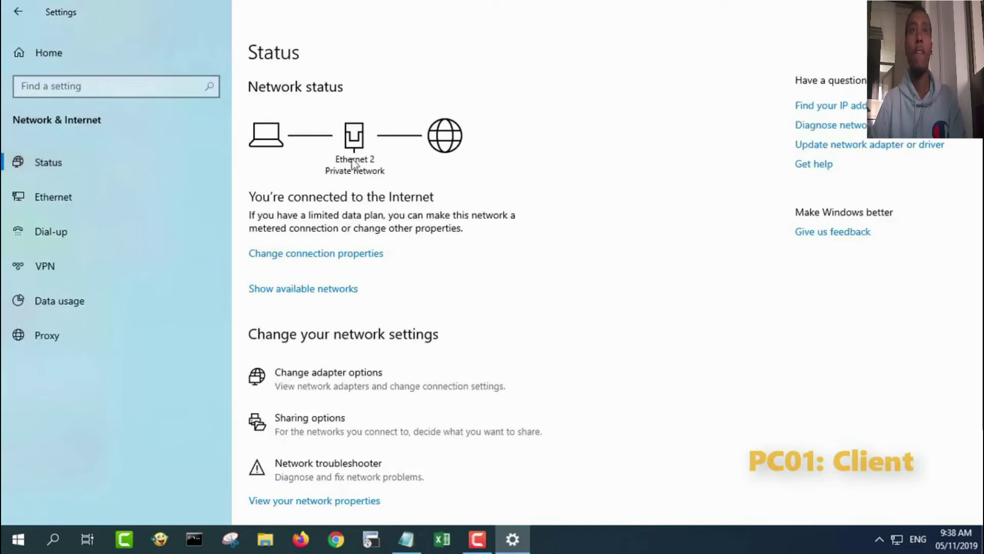
{"action": "left_click", "coordinate": [972, 6]}
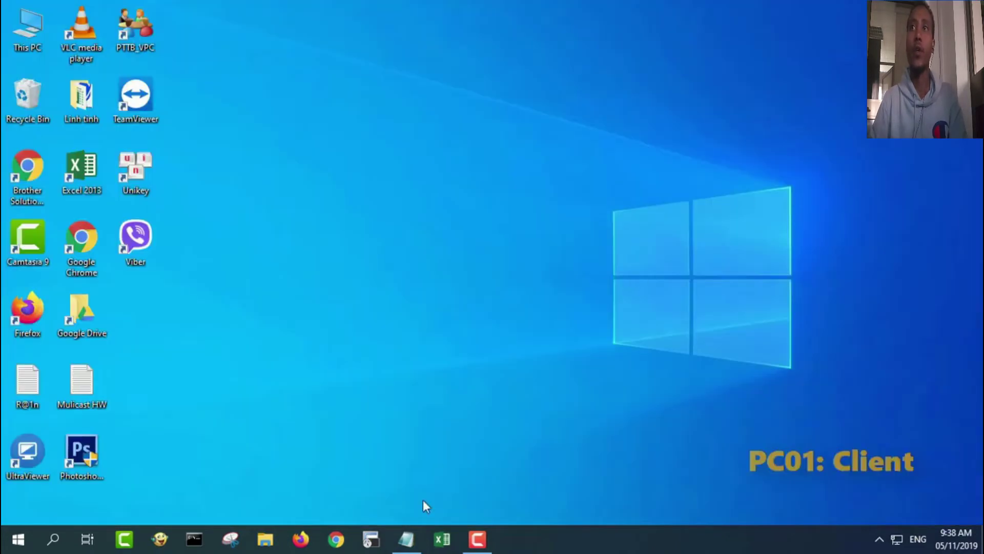
Review the Turn on Network Discovery line in the client notes and open the advanced sharing settings.
{"action": "left_click", "coordinate": [406, 538]}
{"action": "left_click_drag", "start_coordinate": [293, 231], "coordinate": [534, 233]}
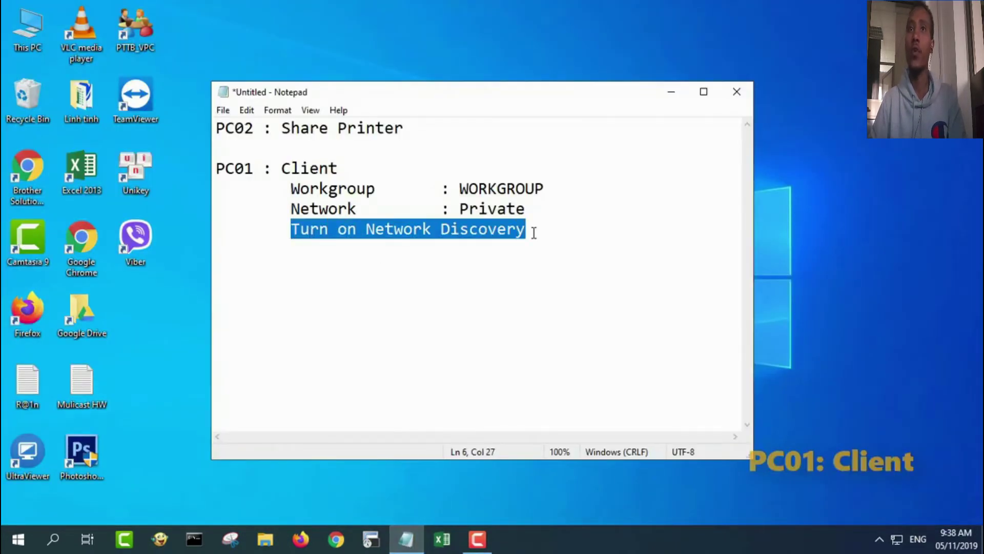
{"action": "left_click", "coordinate": [670, 97]}
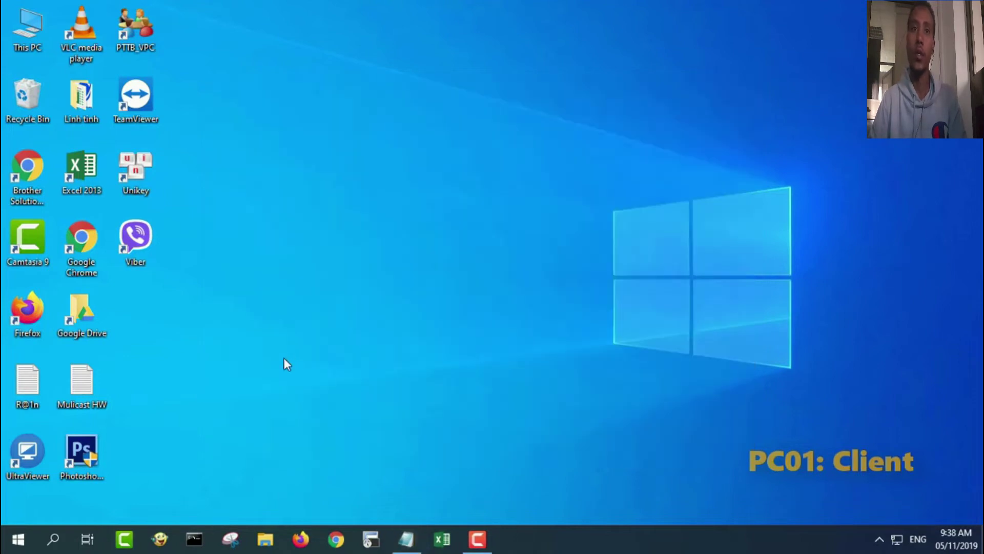
{"action": "left_click", "coordinate": [12, 542]}
{"action": "left_click", "coordinate": [21, 473]}
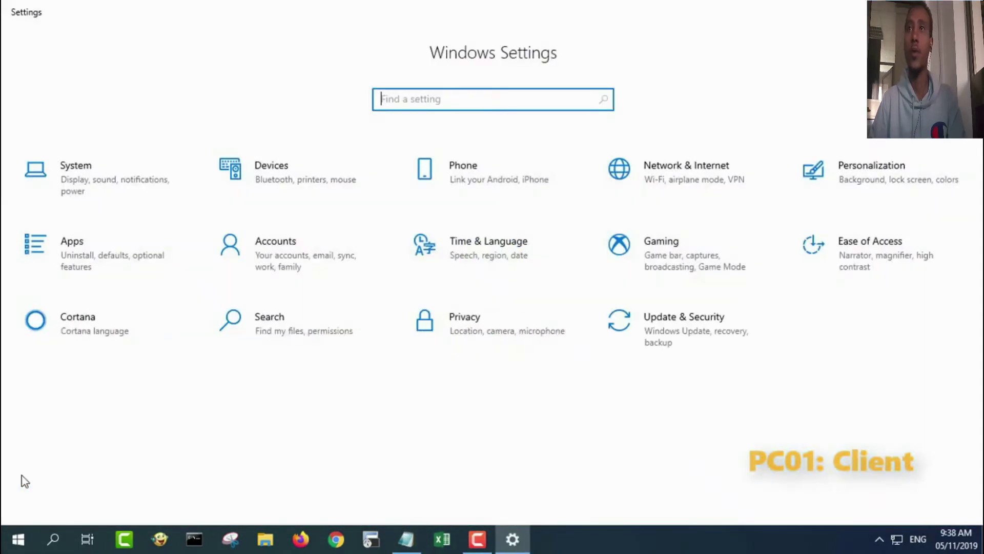
{"action": "left_click", "coordinate": [676, 188]}
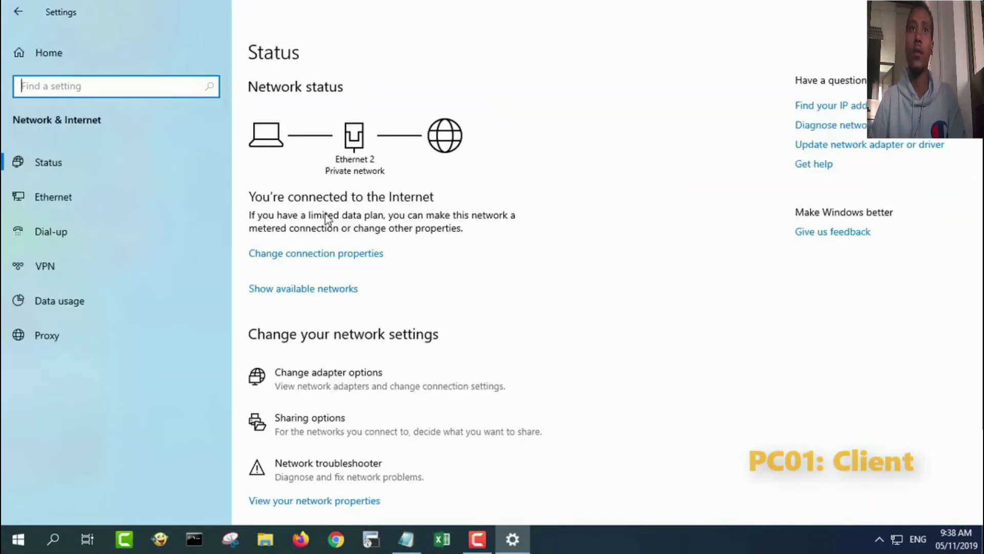
{"action": "left_click", "coordinate": [94, 209]}
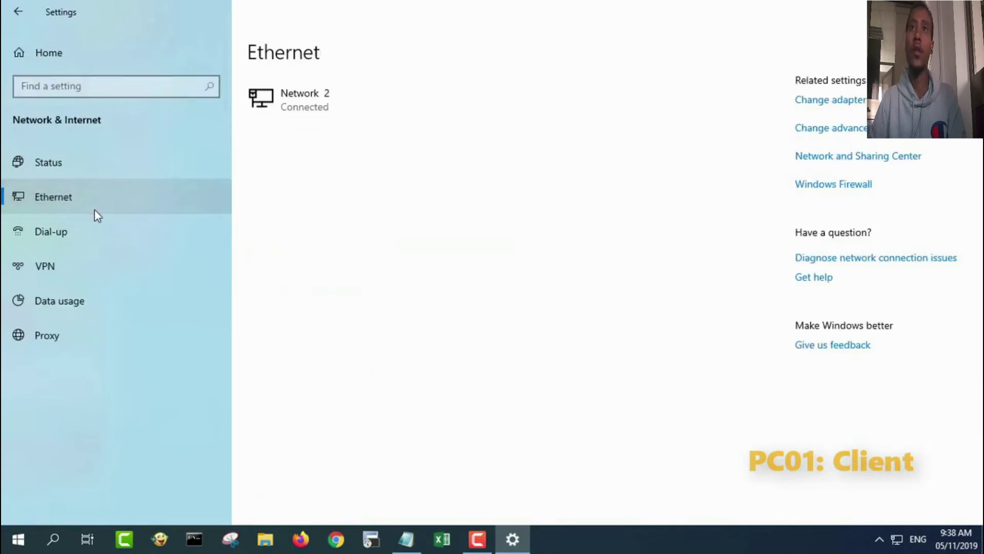
{"action": "left_click", "coordinate": [825, 165]}
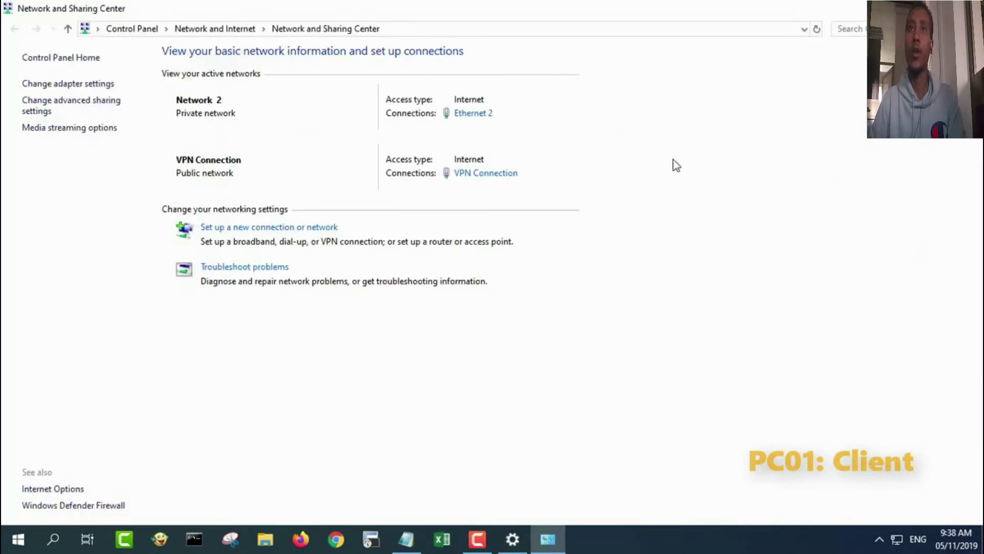
{"action": "left_click", "coordinate": [81, 100]}
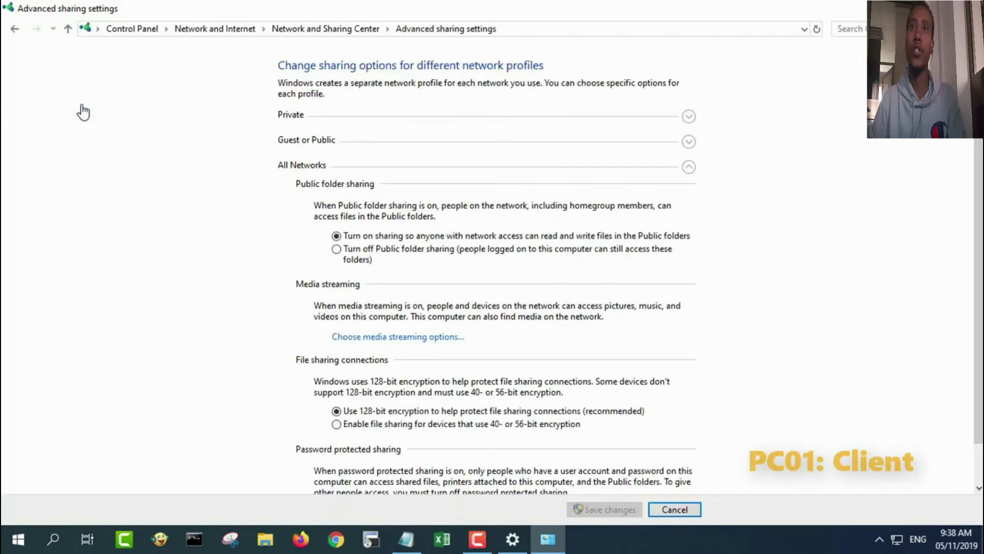
Review the sharing options of each network profile, turn on network discovery for Guest or Public, and save the changes.
{"action": "left_click", "coordinate": [689, 166]}
{"action": "left_click", "coordinate": [696, 119]}
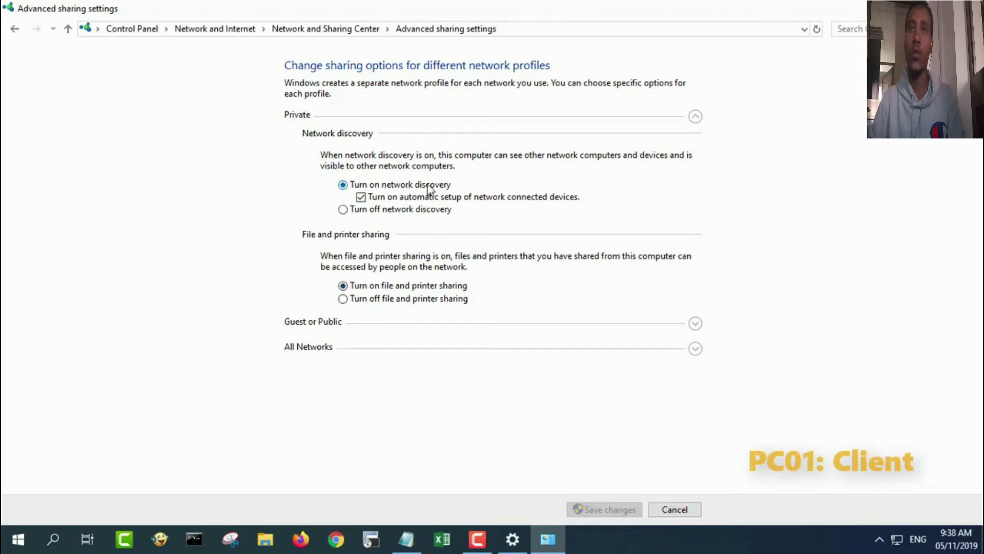
{"action": "left_click", "coordinate": [696, 118]}
{"action": "left_click", "coordinate": [696, 148]}
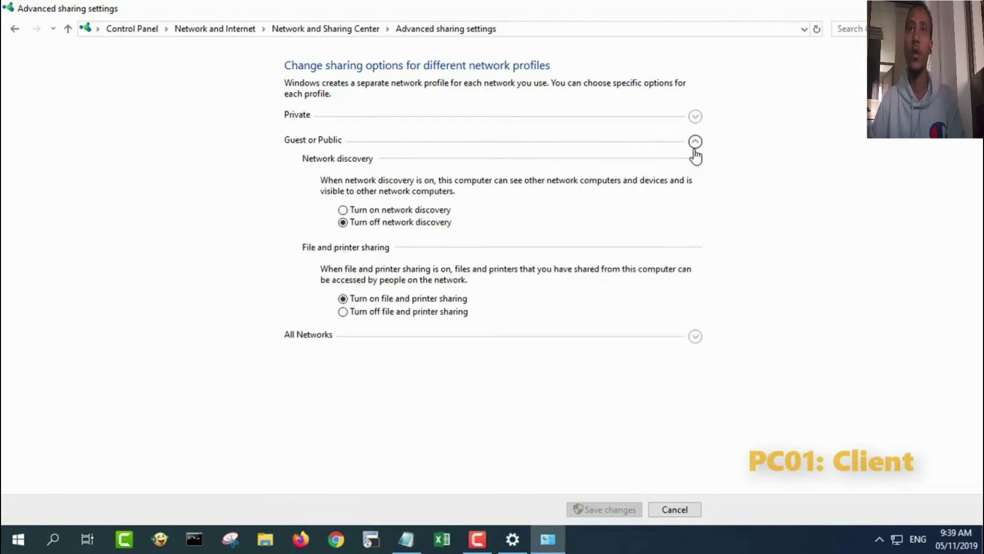
{"action": "left_click", "coordinate": [422, 214]}
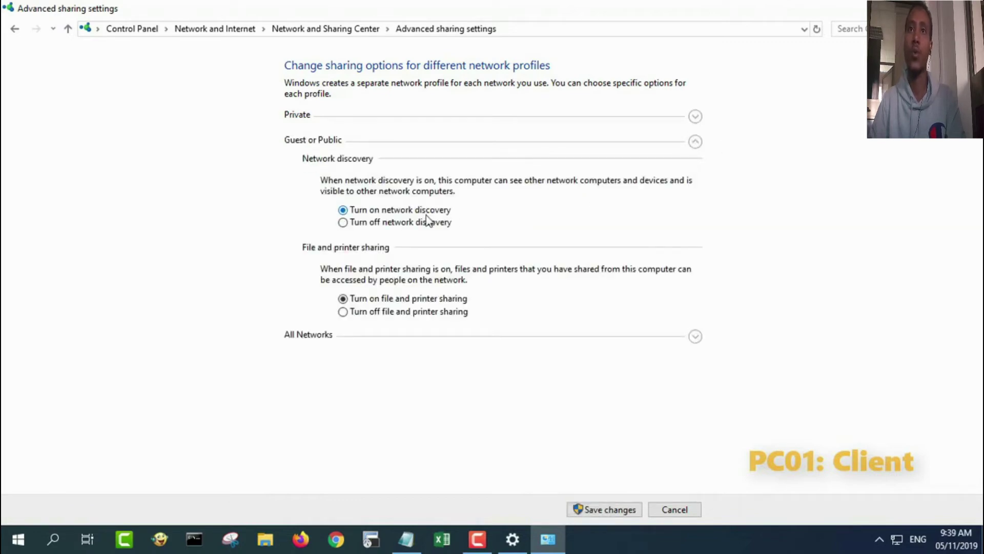
{"action": "left_click", "coordinate": [696, 143]}
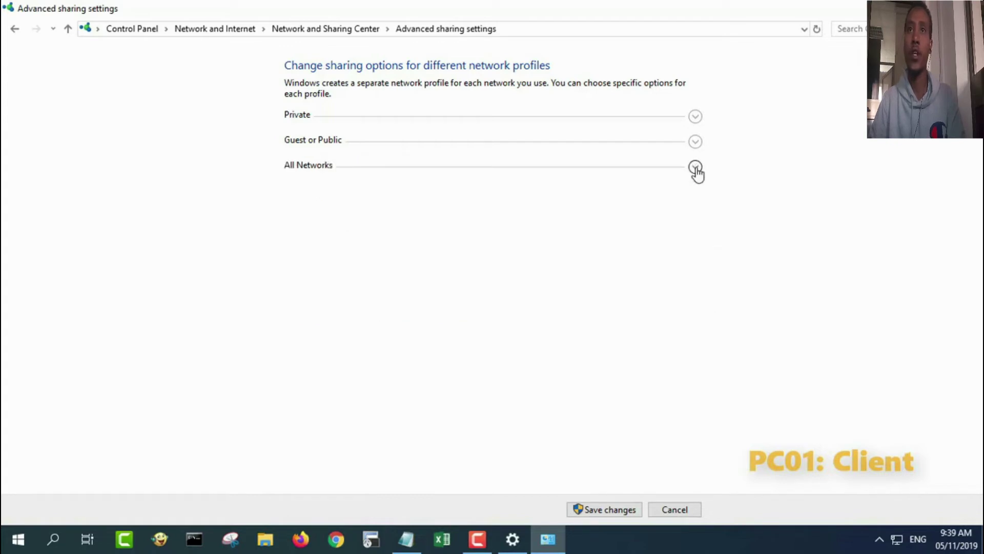
{"action": "left_click", "coordinate": [695, 166]}
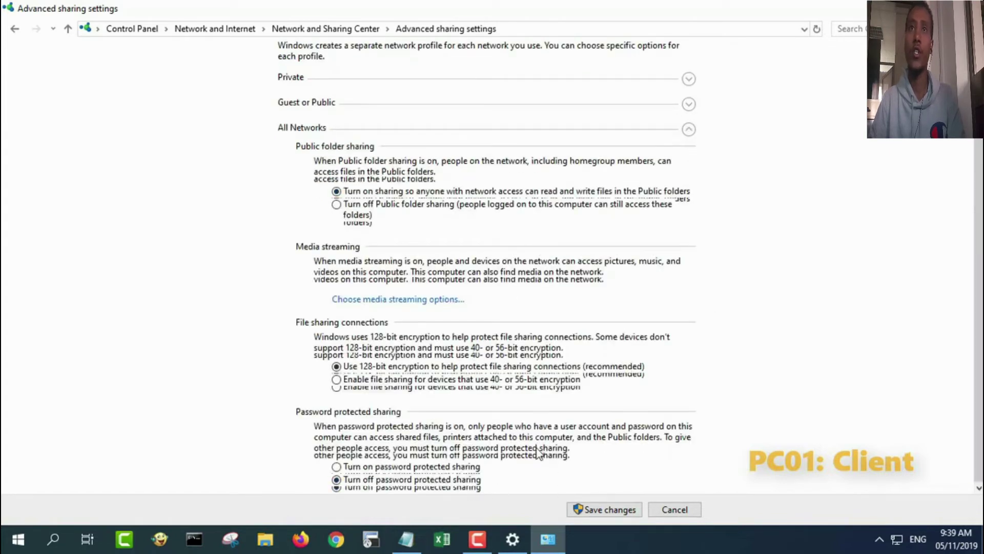
{"action": "left_click", "coordinate": [691, 122]}
{"action": "left_click", "coordinate": [695, 142]}
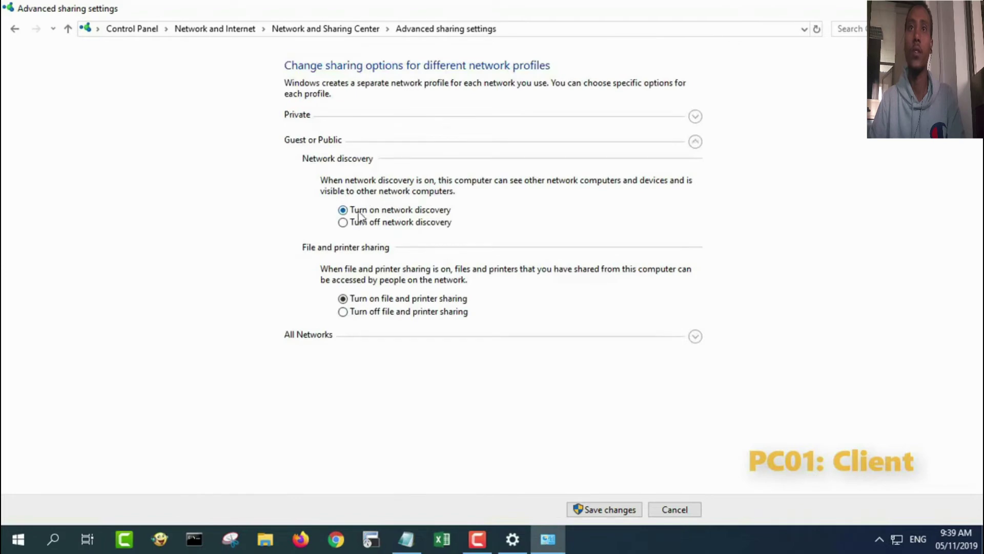
{"action": "left_click", "coordinate": [608, 510]}
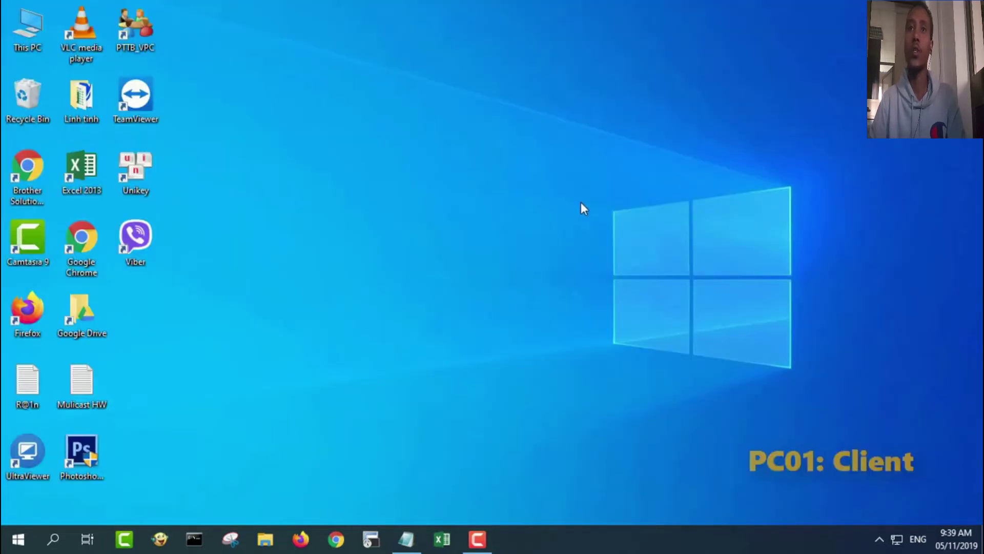
Go to the Printers & scanners settings and start adding a printer that isn't listed.
{"action": "left_click", "coordinate": [25, 539]}
{"action": "left_click", "coordinate": [22, 481]}
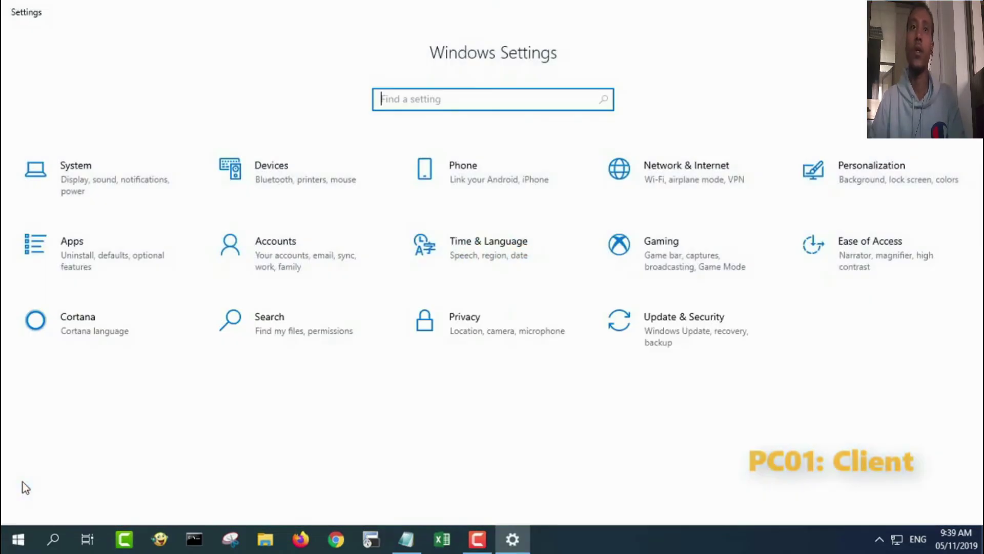
{"action": "left_click", "coordinate": [304, 191]}
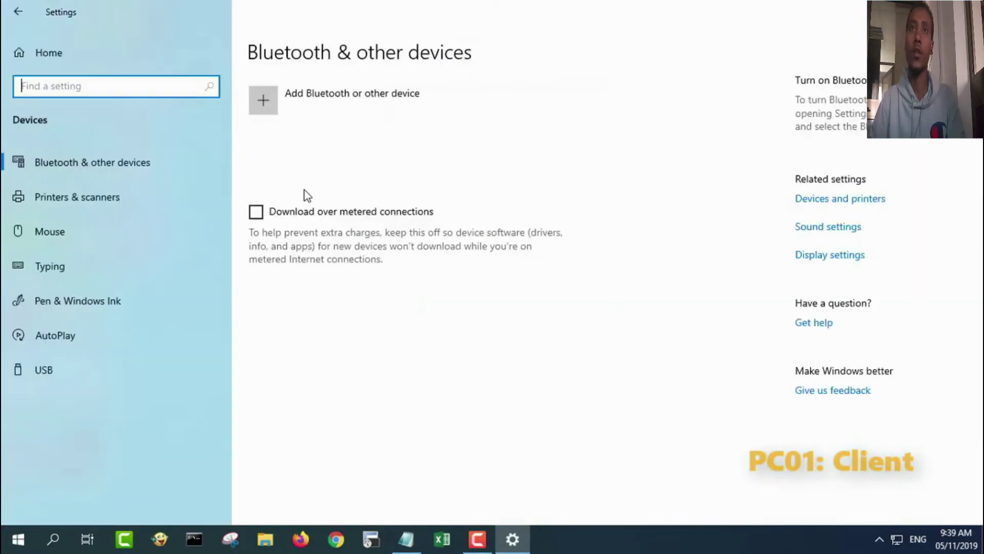
{"action": "left_click", "coordinate": [97, 206]}
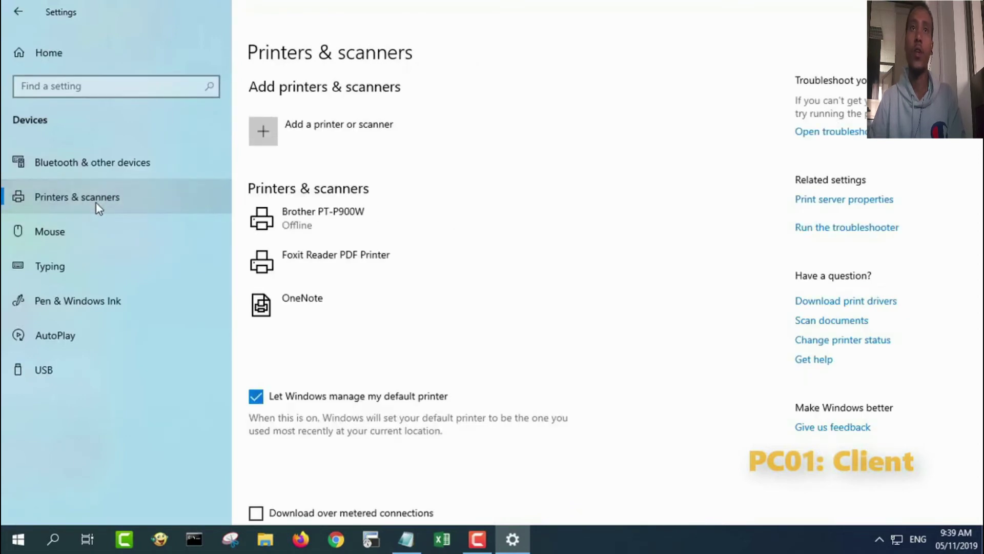
{"action": "left_click", "coordinate": [322, 135]}
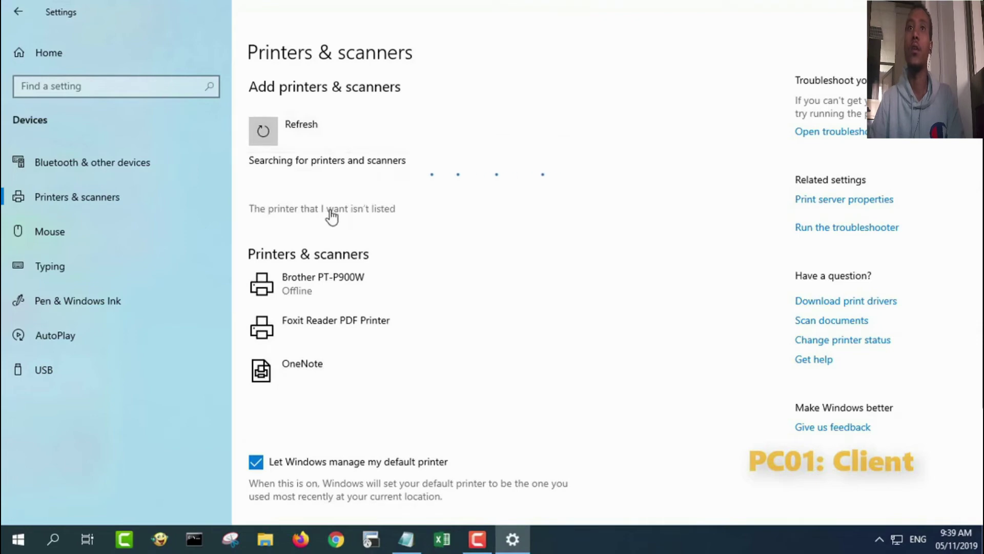
{"action": "left_click", "coordinate": [331, 212]}
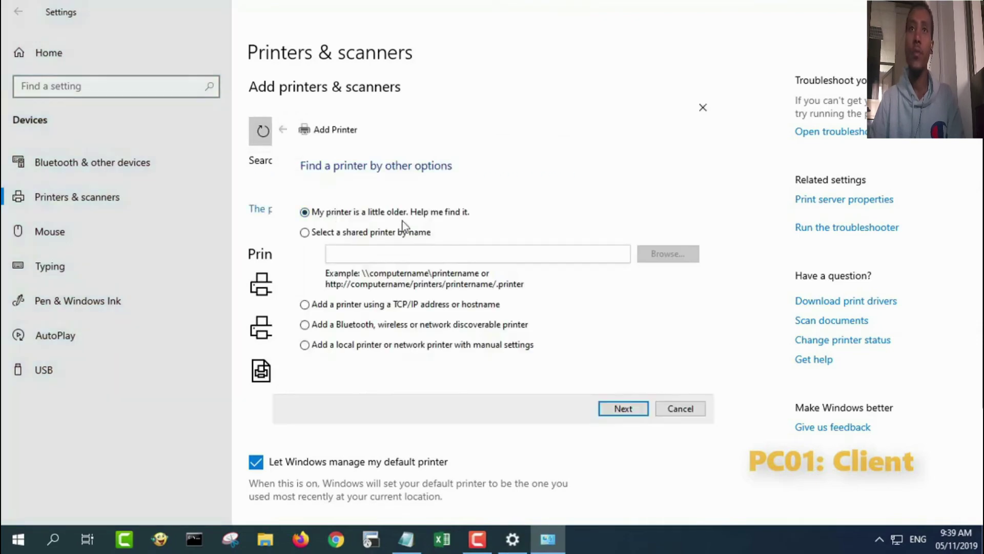
Choose to select a shared printer by name and browse the network to pick Canon_LBP3300 on PC02.
{"action": "left_click", "coordinate": [361, 234]}
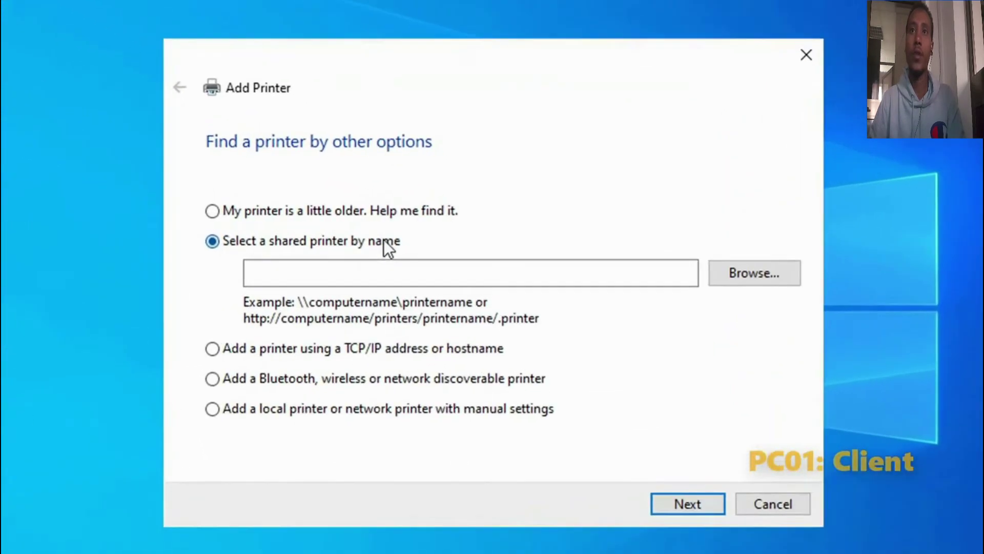
{"action": "left_click", "coordinate": [752, 280]}
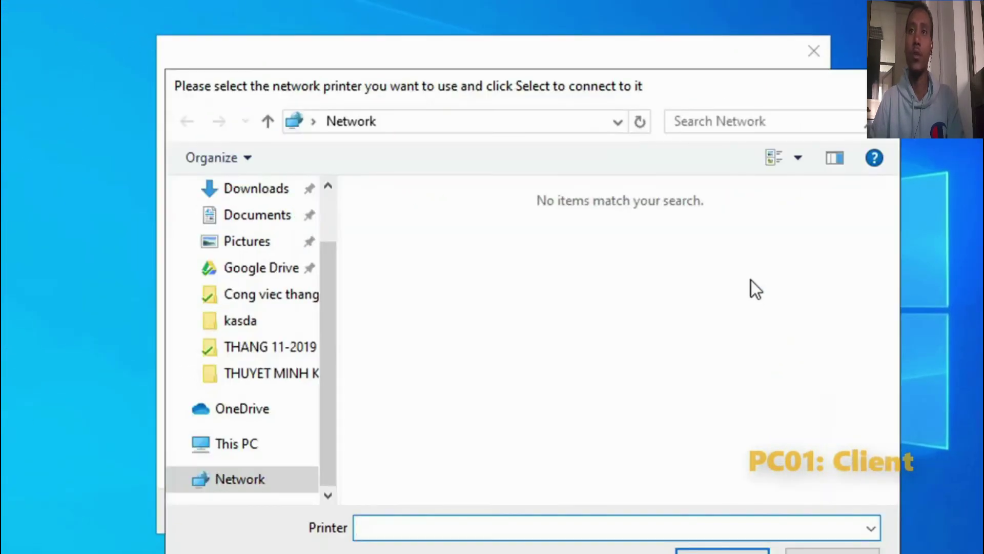
{"action": "double_click", "coordinate": [429, 305]}
{"action": "left_click", "coordinate": [466, 210]}
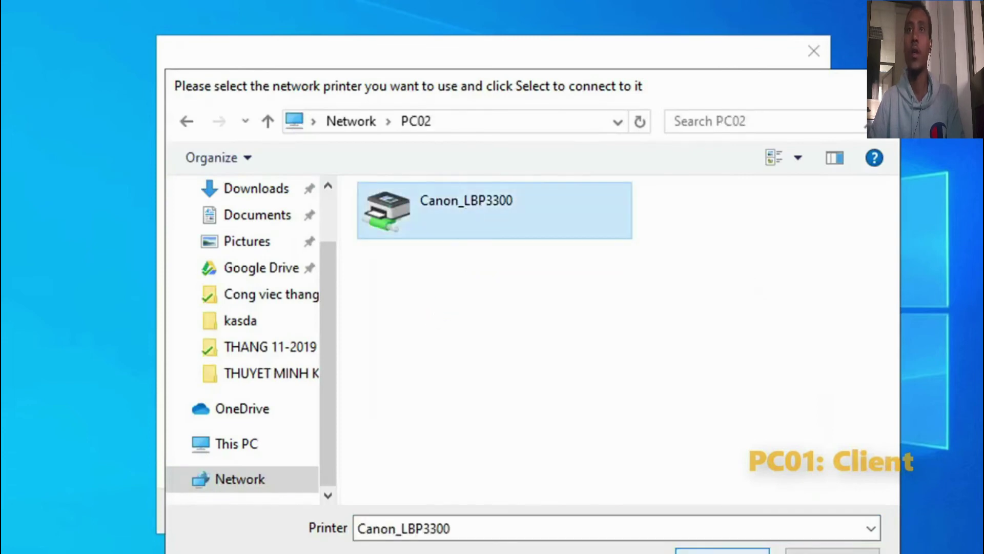
{"action": "key", "text": "Return"}
Copy the shared printer path \\PC02\Canon_LBP3300 into the notes as a new line below Turn on Network Discovery.
{"action": "left_click_drag", "start_coordinate": [404, 274], "coordinate": [239, 282]}
{"action": "key", "text": "ctrl+c"}
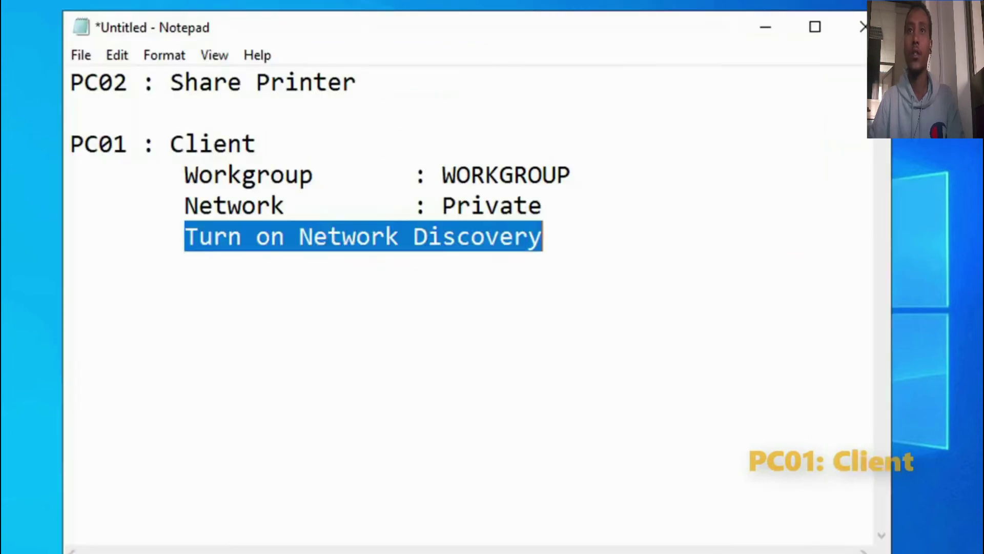
{"action": "left_click", "coordinate": [572, 242]}
{"action": "key", "text": "Return"}
{"action": "key", "text": "Tab"}
{"action": "key", "text": "ctrl+v"}
{"action": "left_click_drag", "start_coordinate": [554, 267], "coordinate": [199, 271]}
{"action": "left_click_drag", "start_coordinate": [269, 267], "coordinate": [214, 267]}
{"action": "left_click_drag", "start_coordinate": [127, 83], "coordinate": [66, 85]}
Copy the share name Canon_LBP3300 into the notes under PC02 : Share Printer, and return to the Add Printer wizard.
{"action": "left_click_drag", "start_coordinate": [285, 266], "coordinate": [493, 265]}
{"action": "key", "text": "ctrl+c"}
{"action": "left_click", "coordinate": [202, 108]}
{"action": "key", "text": "Tab"}
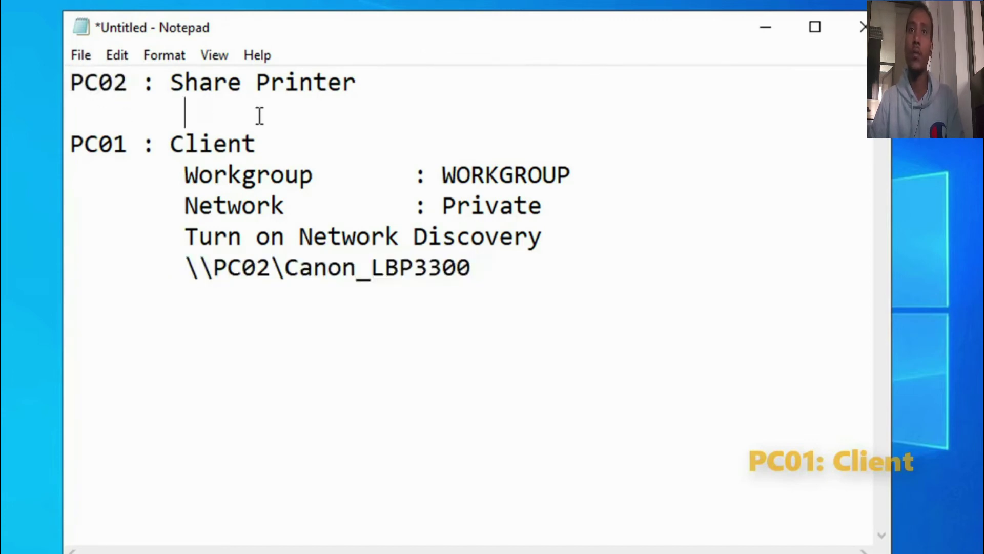
{"action": "key", "text": "ctrl+v"}
{"action": "key", "text": "Return"}
{"action": "double_click", "coordinate": [396, 120]}
{"action": "left_click", "coordinate": [756, 36]}
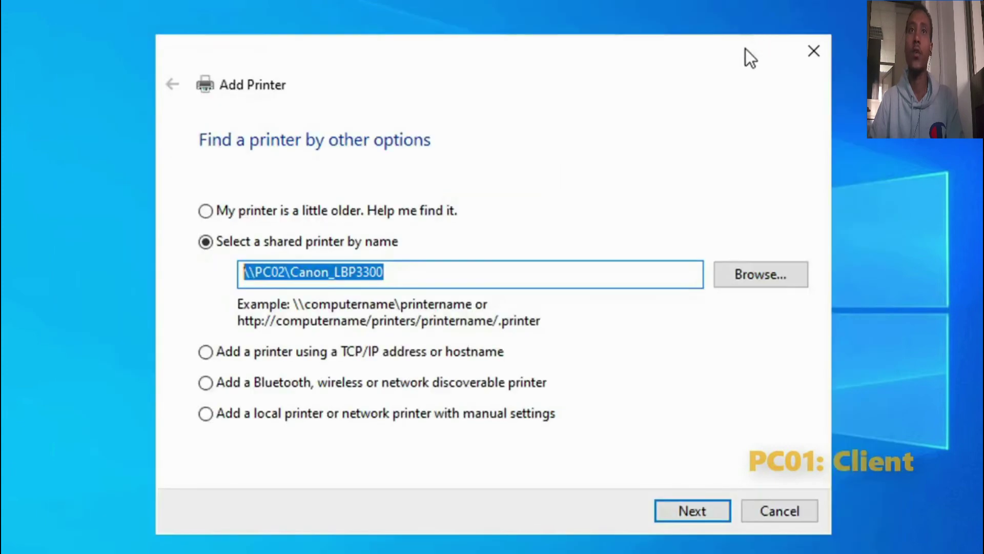
Connect to \\PC02\Canon_LBP3300, install its driver from PC02, and proceed to the wizard's final page.
{"action": "left_click", "coordinate": [699, 512]}
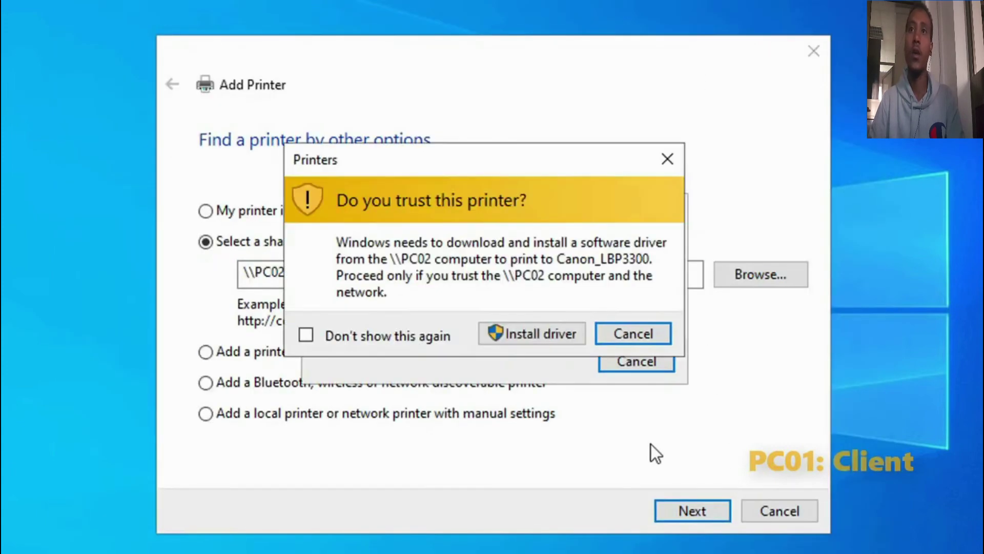
{"action": "left_click", "coordinate": [548, 331]}
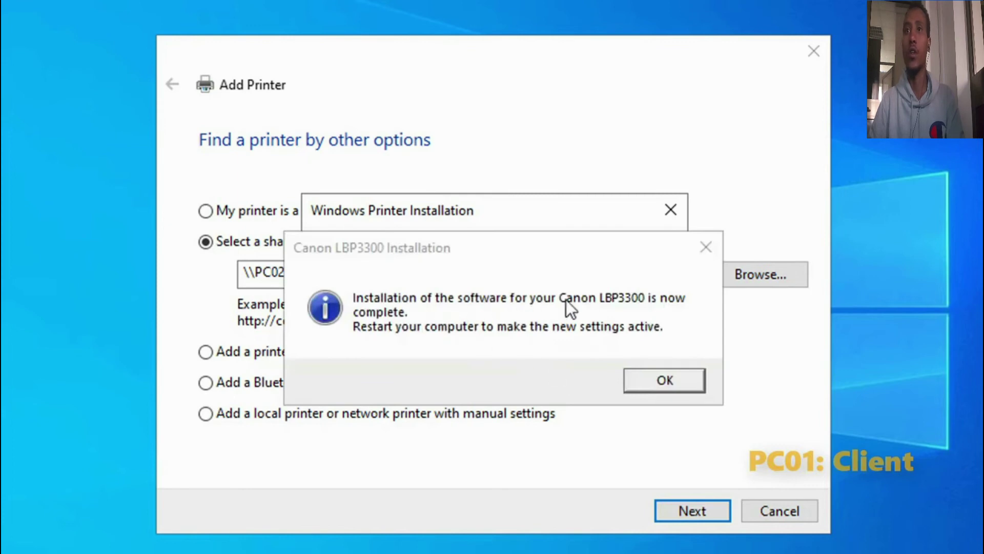
{"action": "left_click", "coordinate": [659, 377]}
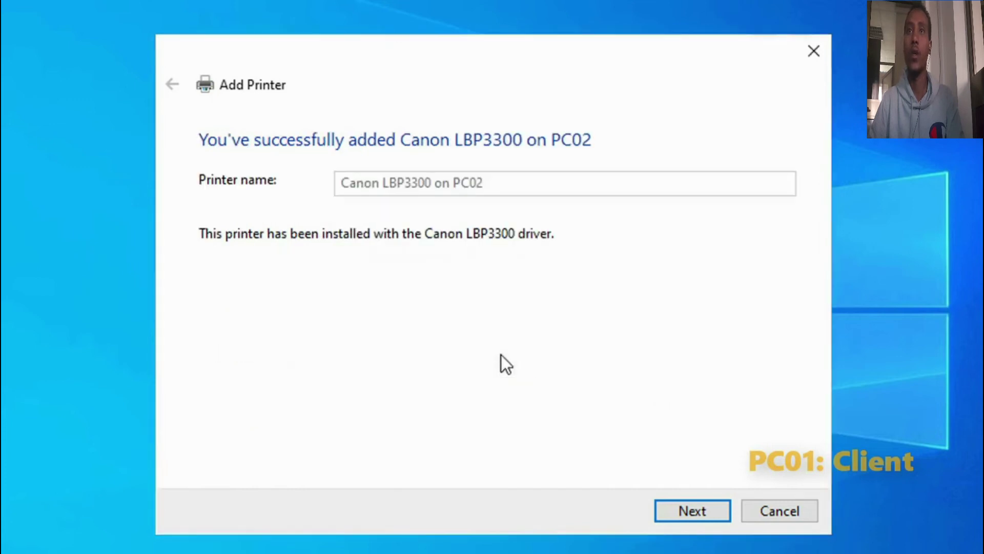
{"action": "left_click", "coordinate": [688, 510]}
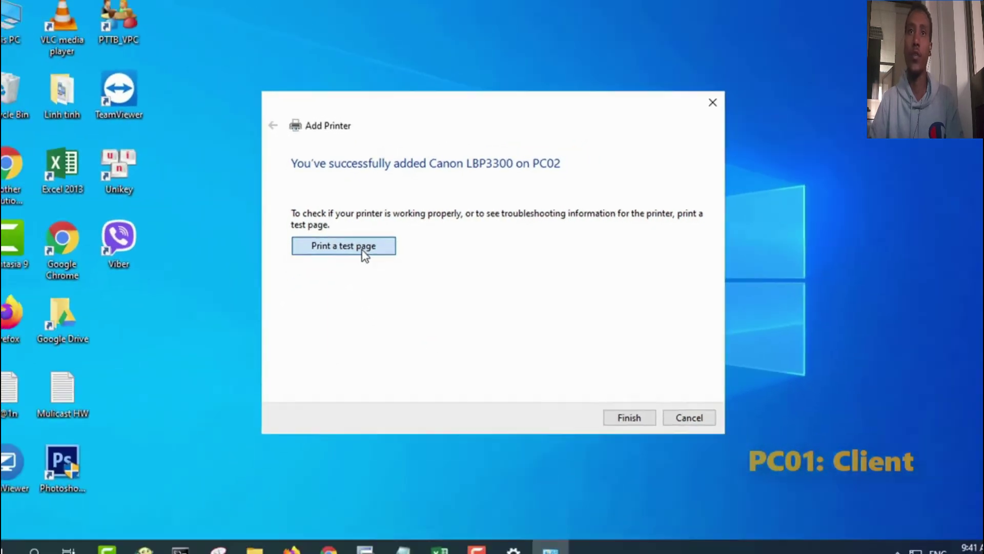
Print a test page on the Canon LBP3300, finish the wizard, and close the printer status window.
{"action": "left_click", "coordinate": [362, 250]}
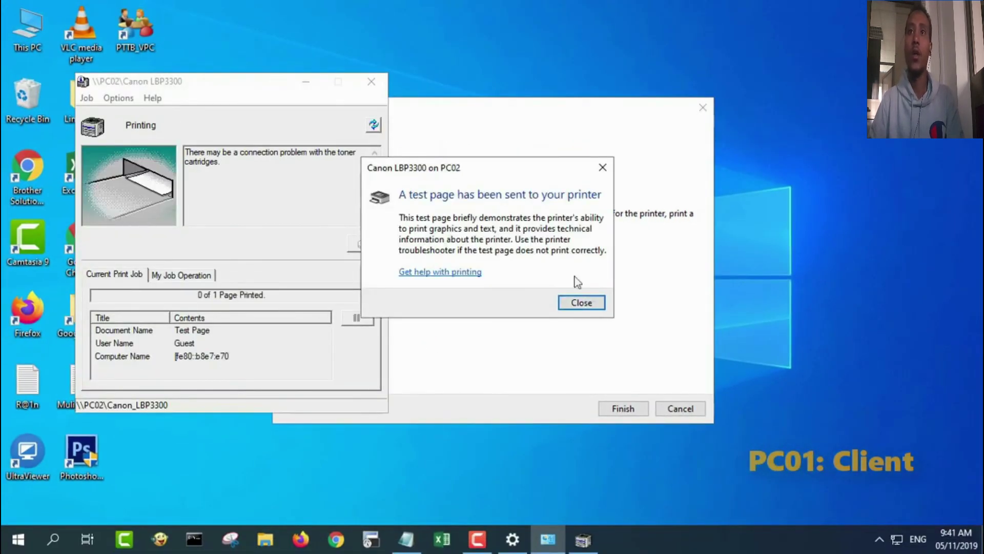
{"action": "left_click", "coordinate": [577, 303]}
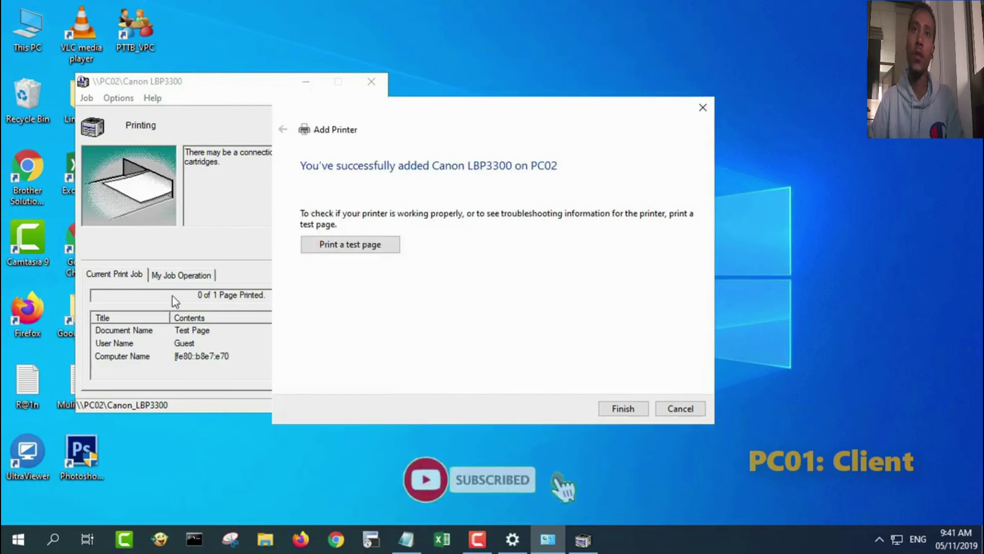
{"action": "left_click", "coordinate": [631, 412]}
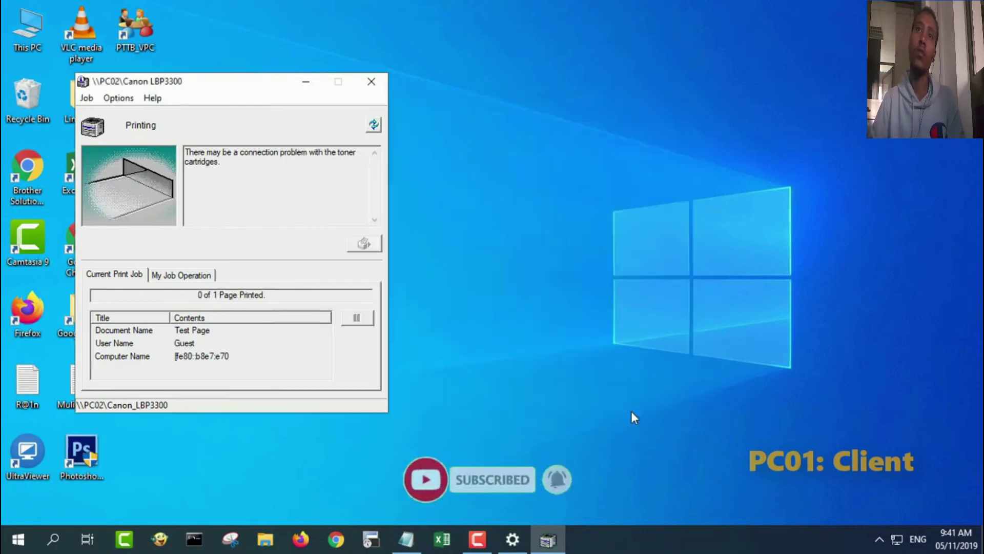
{"action": "left_click_drag", "start_coordinate": [281, 82], "coordinate": [581, 69]}
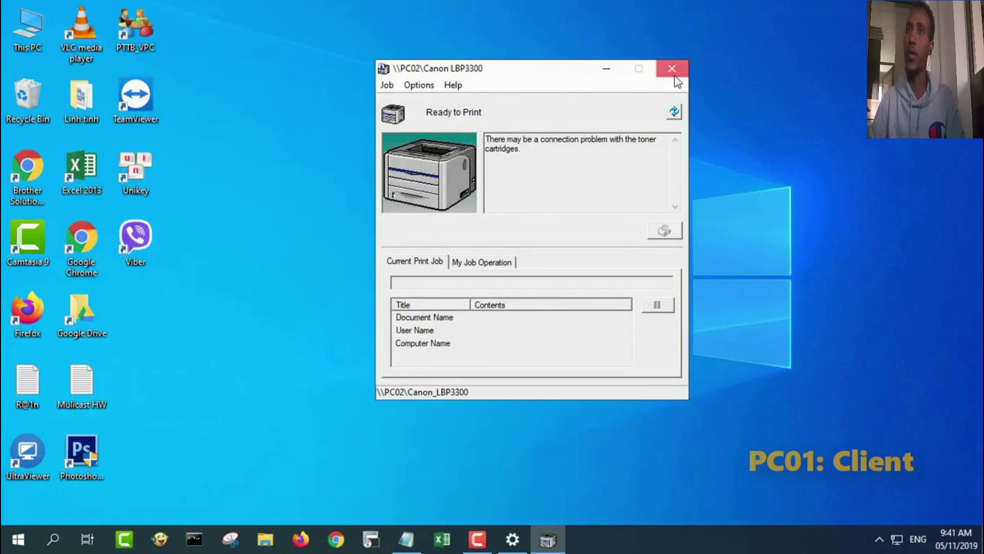
{"action": "left_click", "coordinate": [675, 76]}
Check the device settings for the Canon LBP3300 entry from PC02, and close the settings.
{"action": "left_click", "coordinate": [22, 535]}
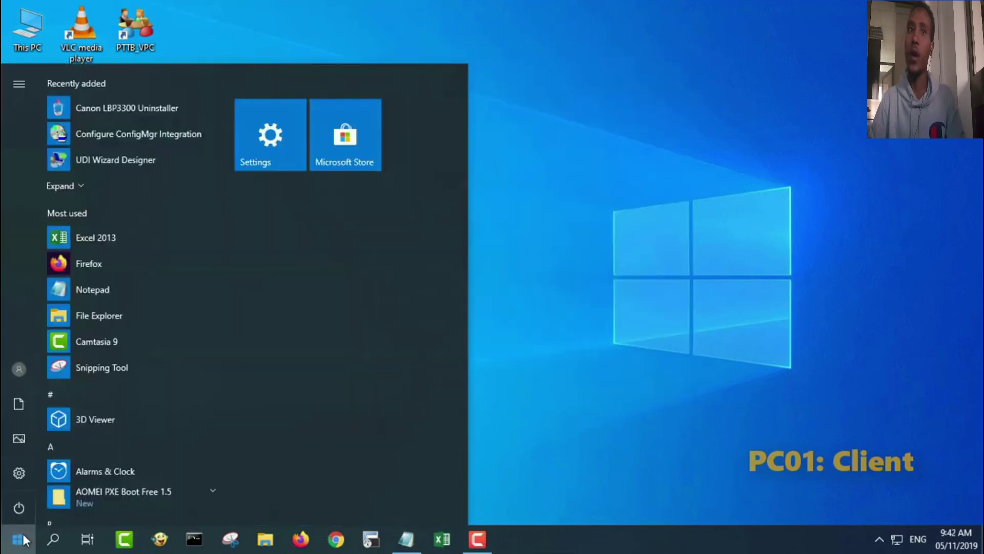
{"action": "left_click", "coordinate": [18, 474]}
{"action": "left_click", "coordinate": [302, 193]}
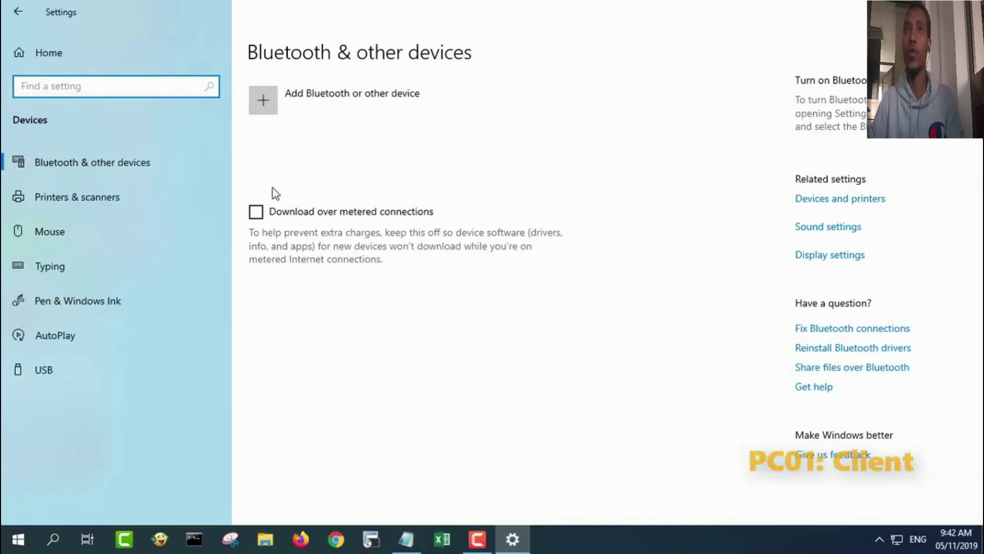
{"action": "left_click", "coordinate": [100, 194]}
{"action": "left_click", "coordinate": [114, 164]}
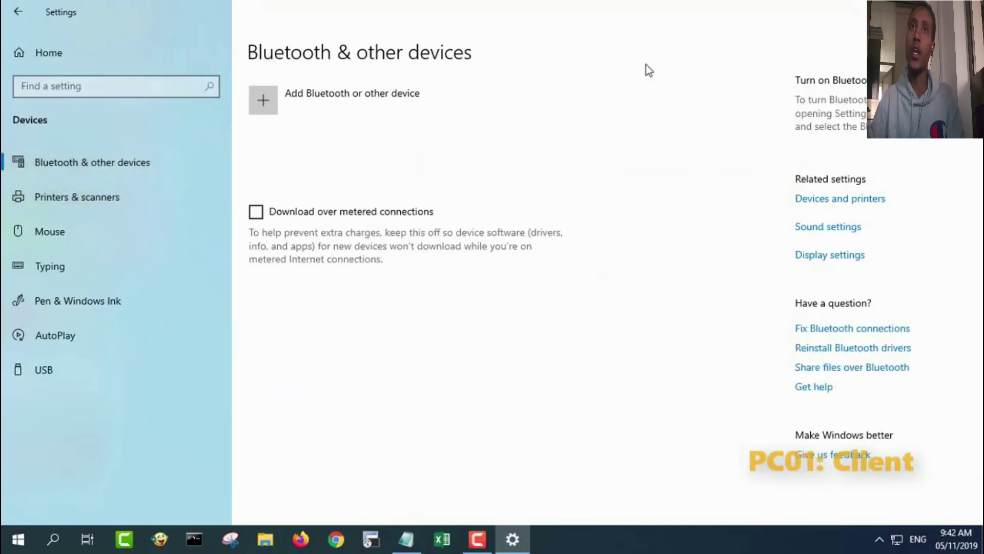
{"action": "left_click", "coordinate": [363, 217]}
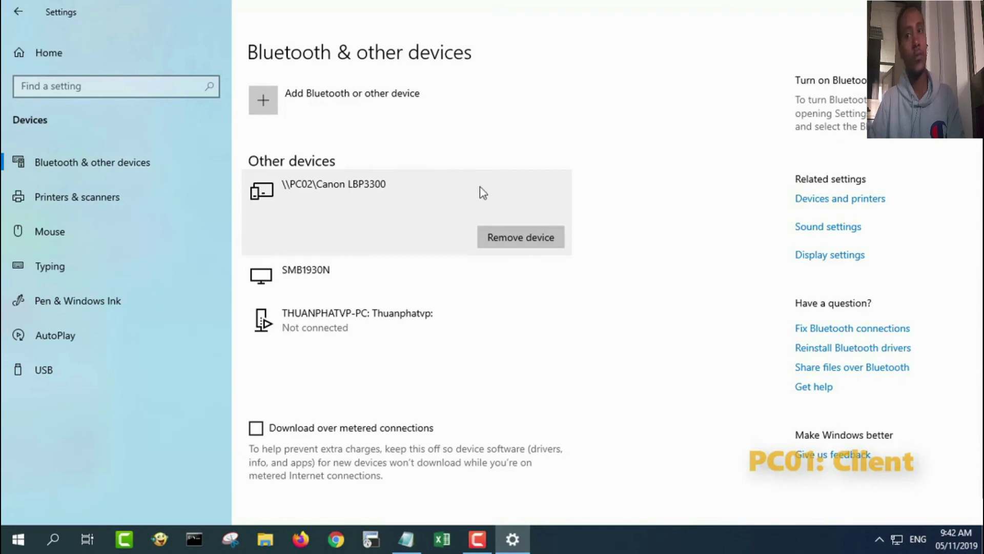
{"action": "left_click", "coordinate": [971, 6]}
Check that Canon LBP3300 on PC02 is offered for printing the Notepad notes, and cancel without printing.
{"action": "left_click", "coordinate": [423, 535]}
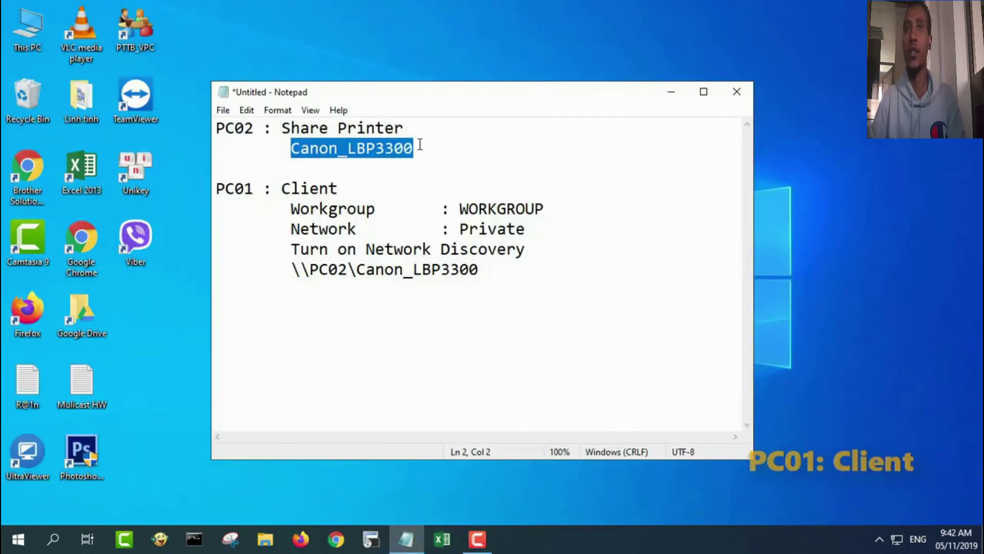
{"action": "left_click", "coordinate": [223, 110]}
{"action": "left_click", "coordinate": [280, 226]}
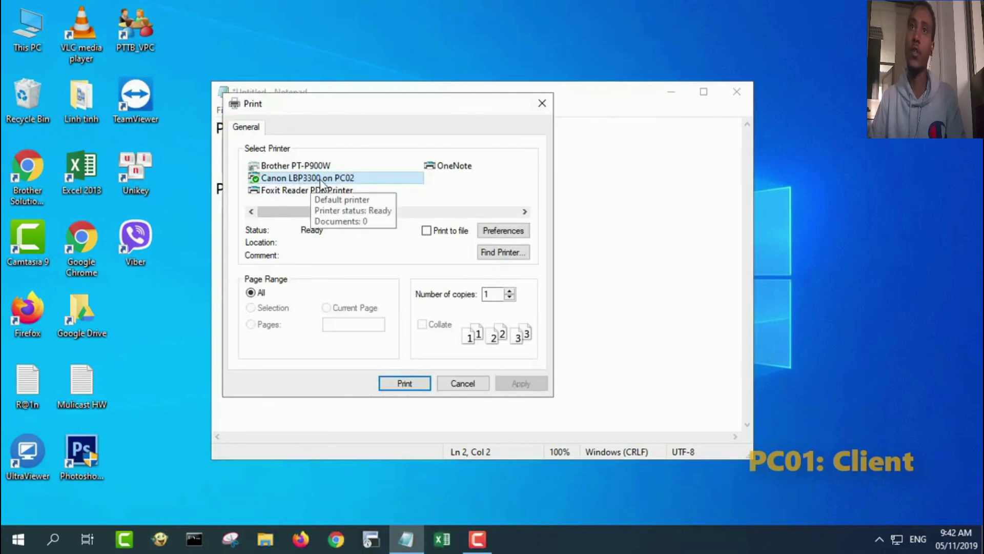
{"action": "left_click_drag", "start_coordinate": [389, 112], "coordinate": [720, 117]}
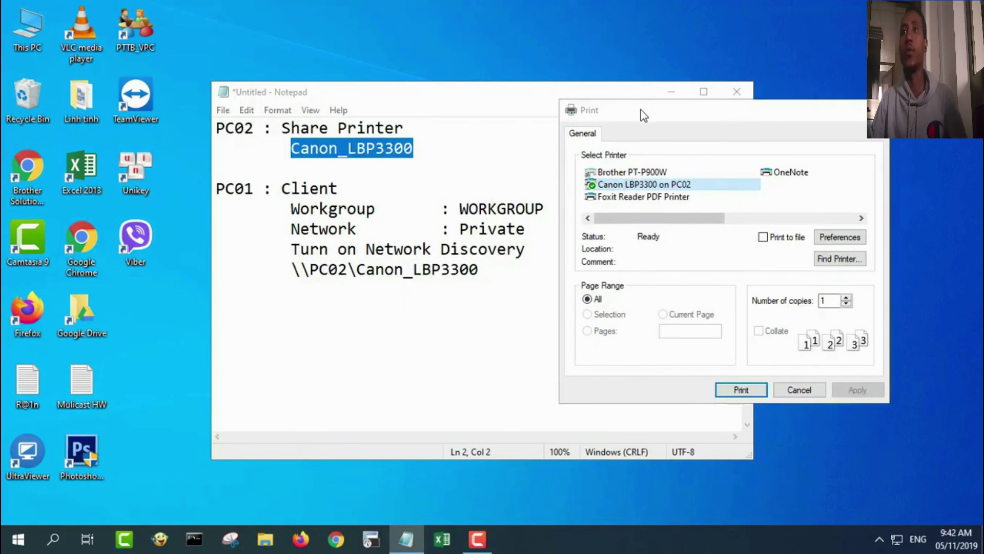
{"action": "left_click_drag", "start_coordinate": [642, 114], "coordinate": [660, 100]}
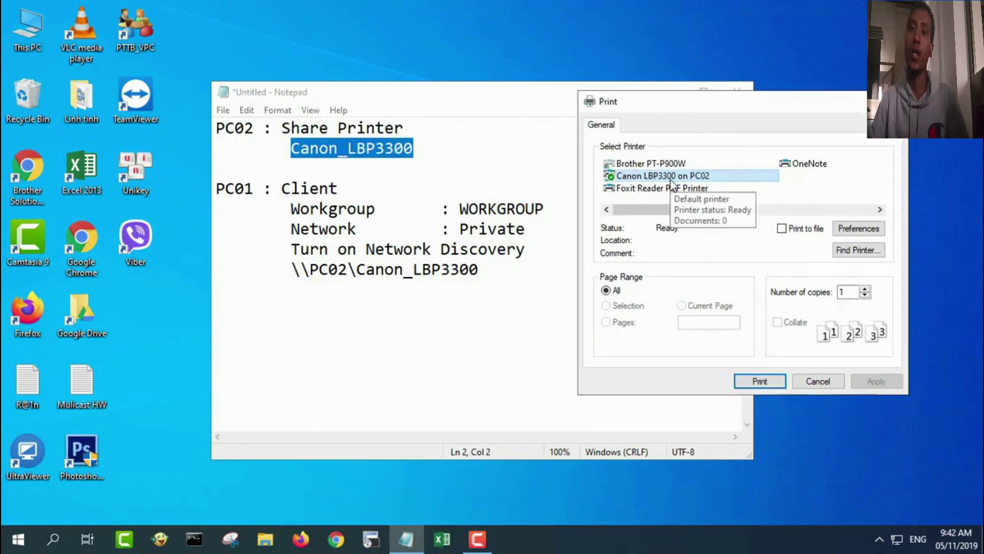
{"action": "left_click", "coordinate": [817, 381]}
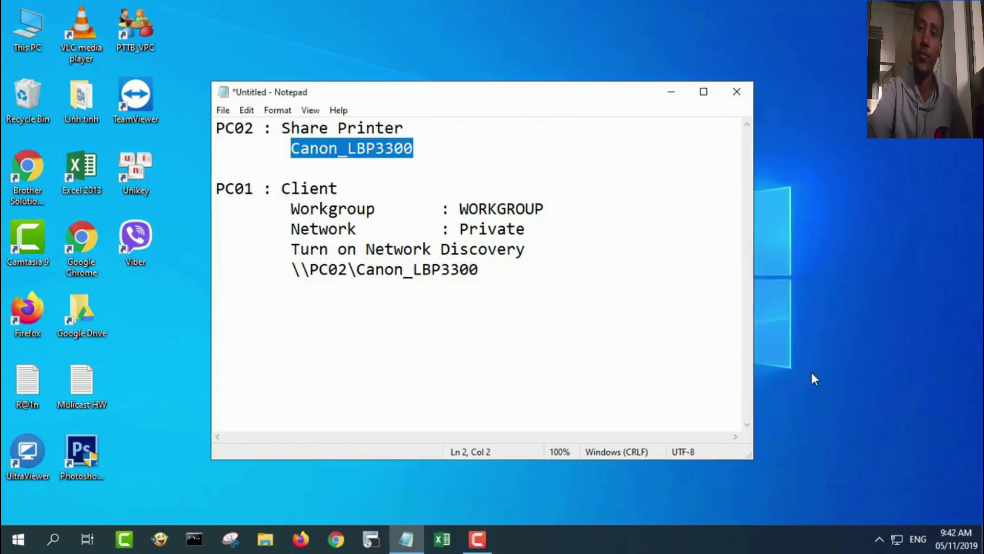